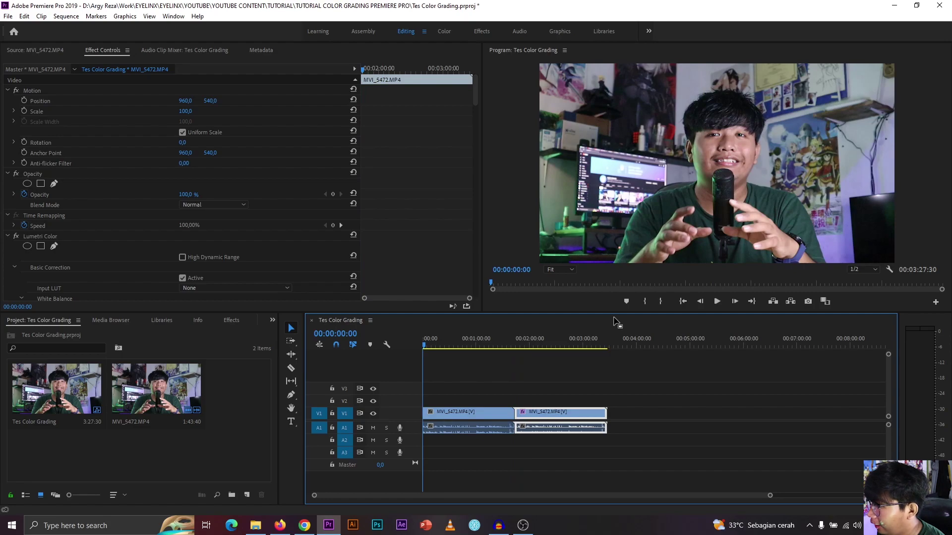
Step: Delete the second MVI_5472.MP4 clip from the timeline and return the playhead to the start of the sequence
{"action": "key", "text": "Down"}
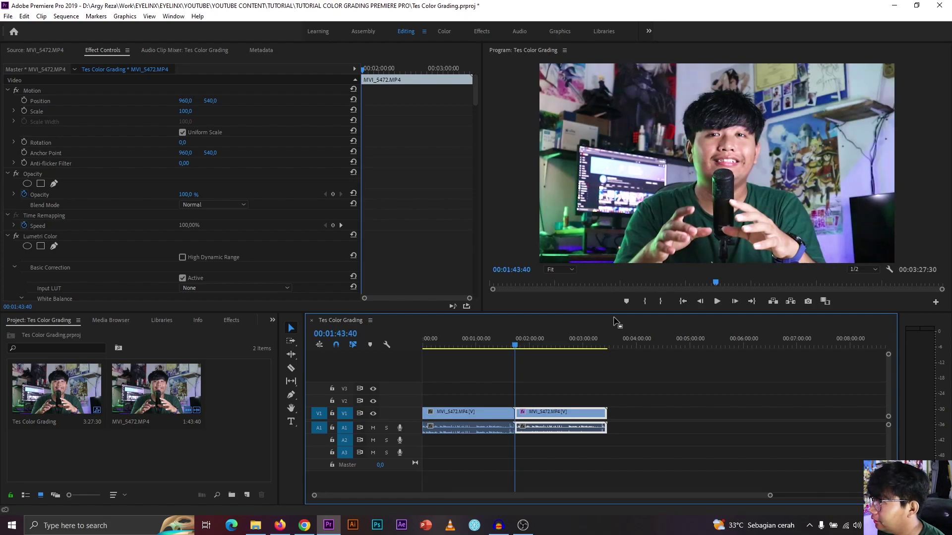
{"action": "left_click", "coordinate": [582, 377]}
{"action": "left_click", "coordinate": [567, 413]}
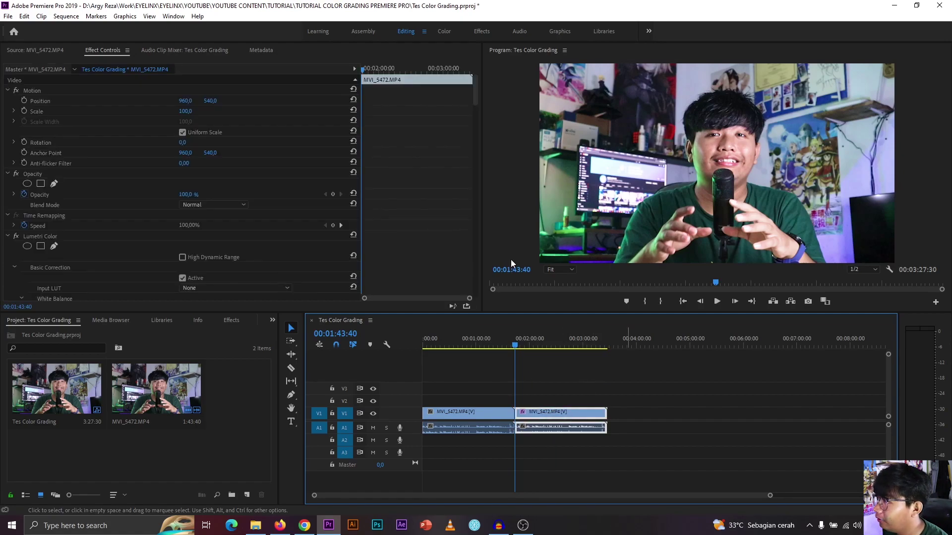
{"action": "key", "text": "Delete"}
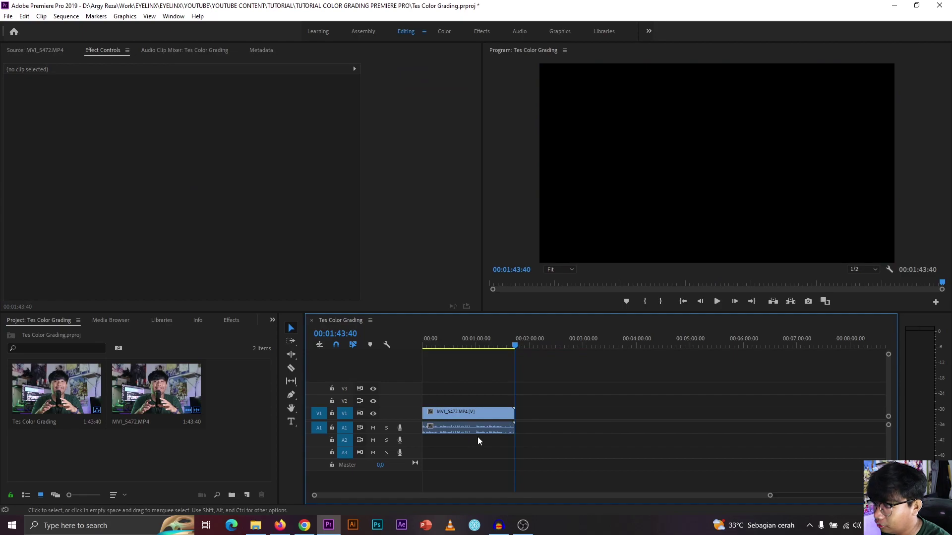
{"action": "left_click", "coordinate": [208, 436]}
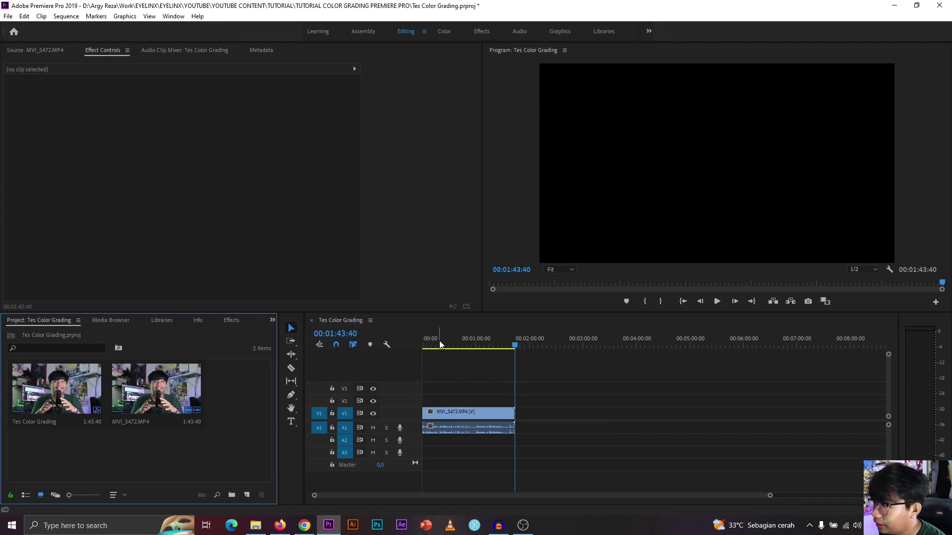
{"action": "left_click_drag", "start_coordinate": [440, 341], "coordinate": [404, 337]}
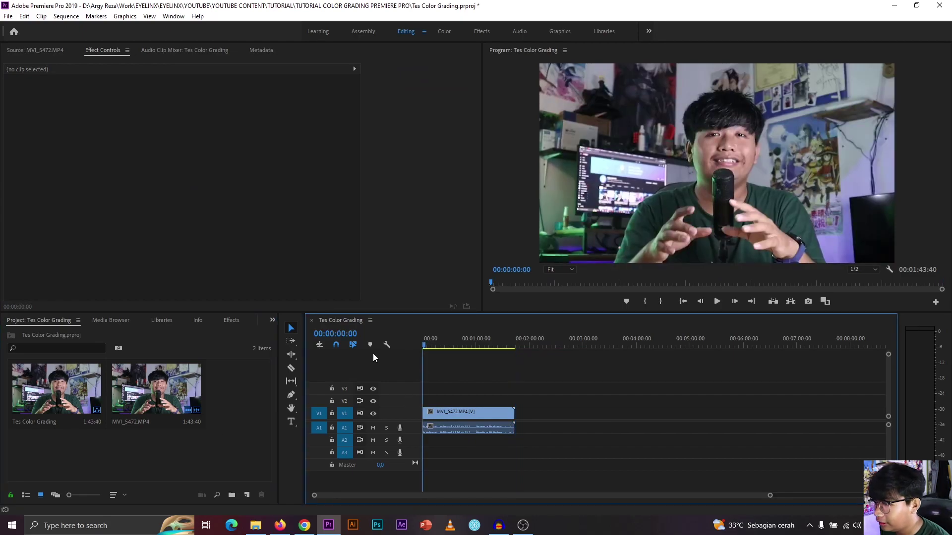
Step: Create a 1920 × 1080, 50 fps adjustment layer and place it on V2 across the full length of the clip
{"action": "left_click", "coordinate": [246, 495]}
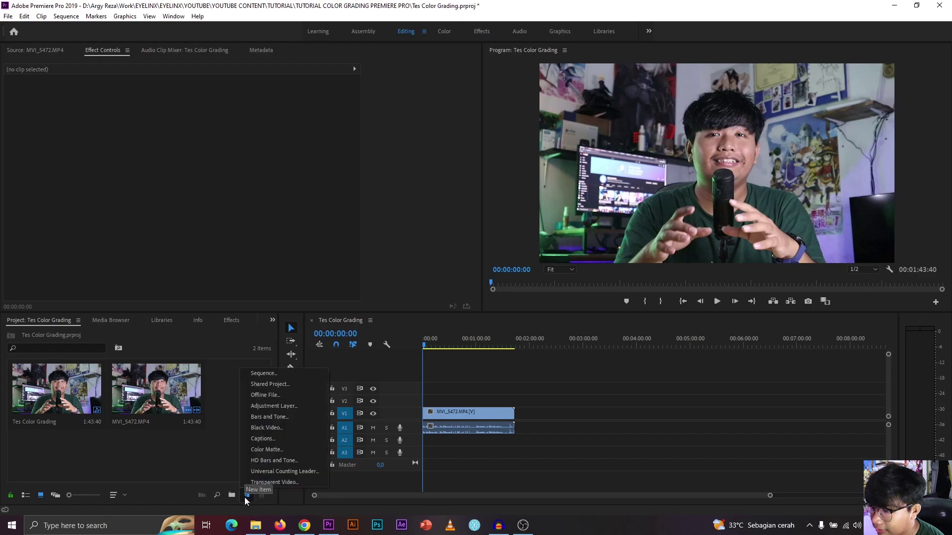
{"action": "left_click", "coordinate": [277, 407]}
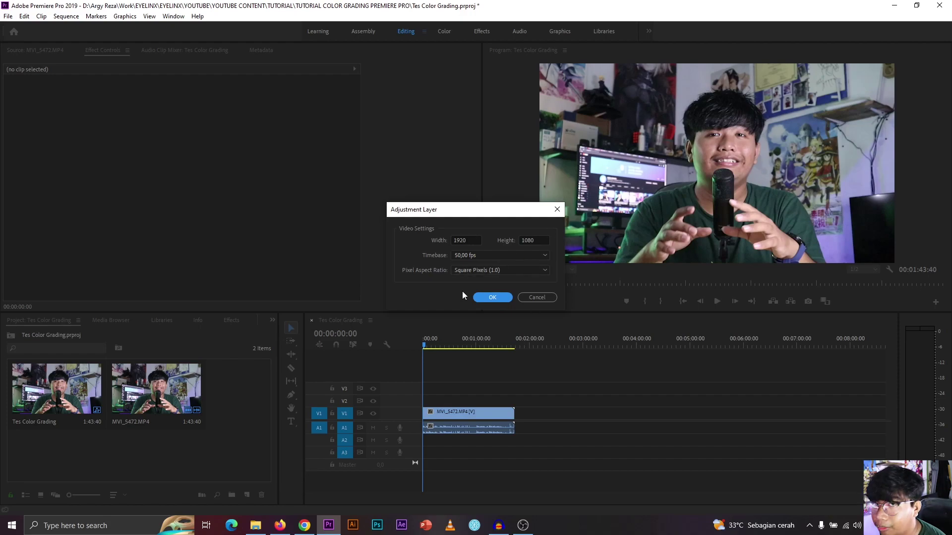
{"action": "left_click", "coordinate": [492, 297]}
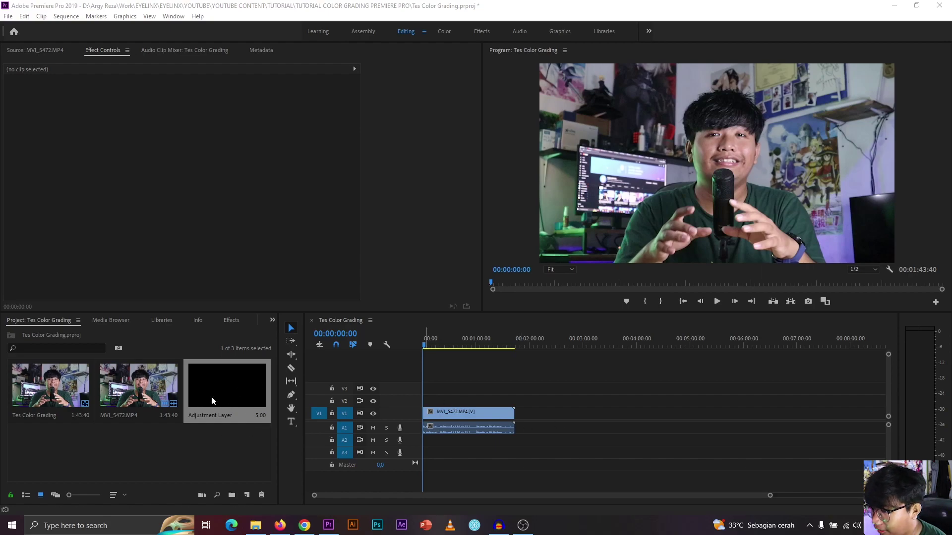
{"action": "left_click_drag", "start_coordinate": [212, 399], "coordinate": [514, 400]}
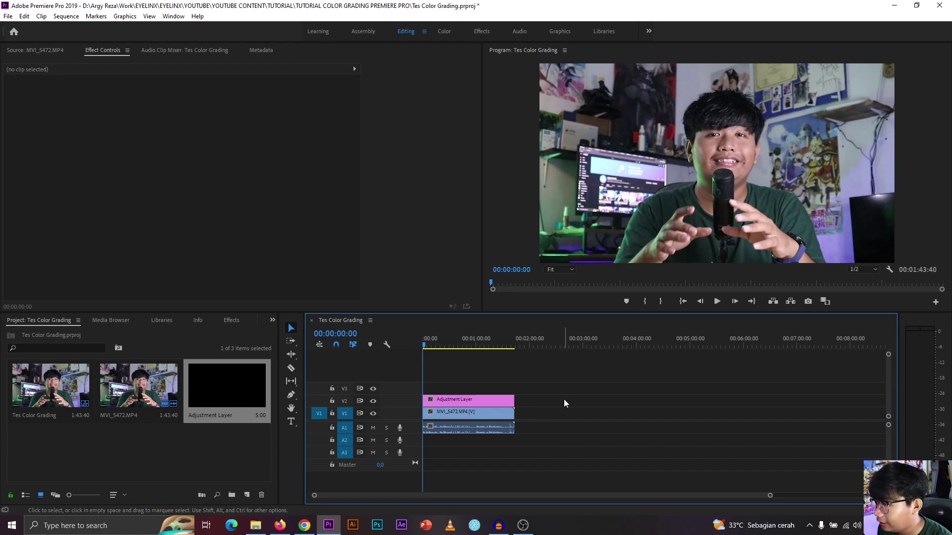
Step: Compare the effect properties of the adjustment layer on V2 with those of the MVI_5472.MP4 clip on V1
{"action": "left_click", "coordinate": [463, 403]}
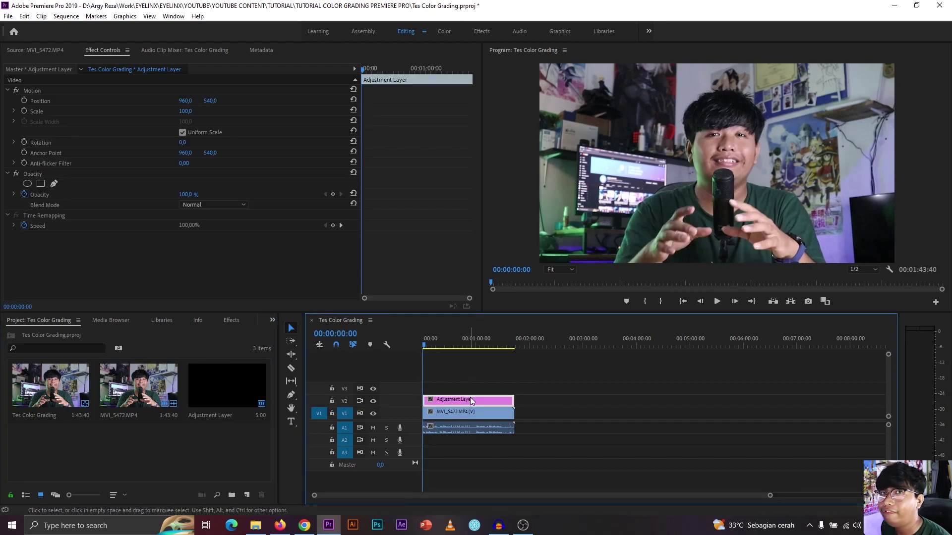
{"action": "left_click", "coordinate": [192, 445]}
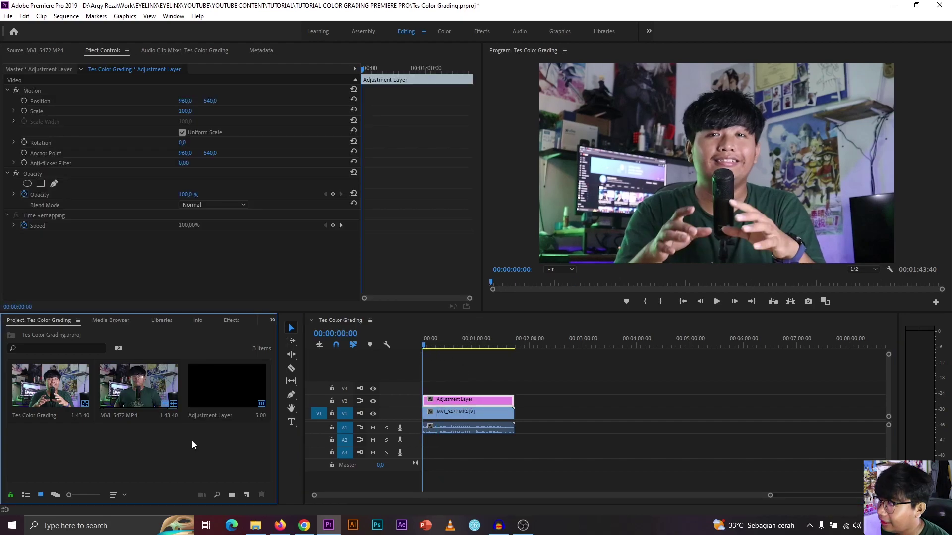
{"action": "left_click", "coordinate": [454, 382]}
{"action": "left_click", "coordinate": [459, 399]}
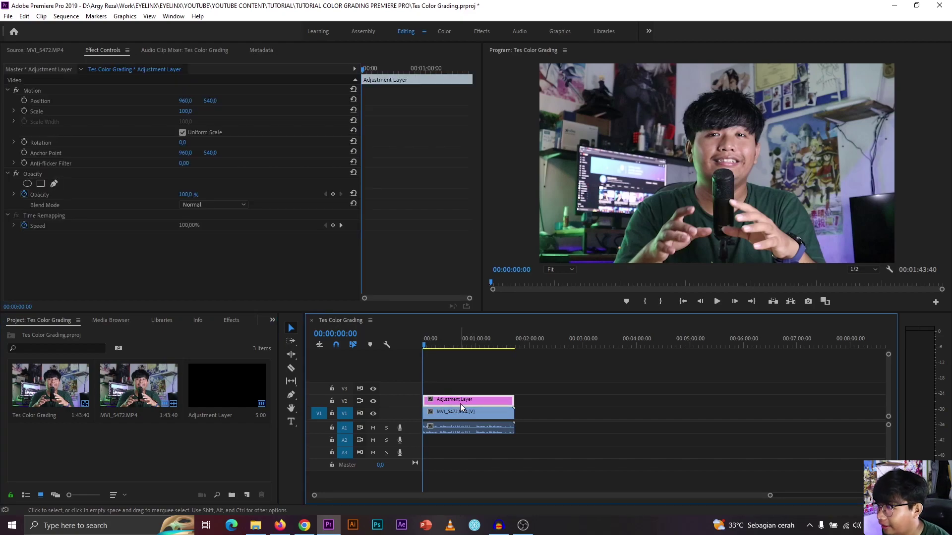
{"action": "left_click", "coordinate": [480, 382]}
{"action": "left_click", "coordinate": [472, 398]}
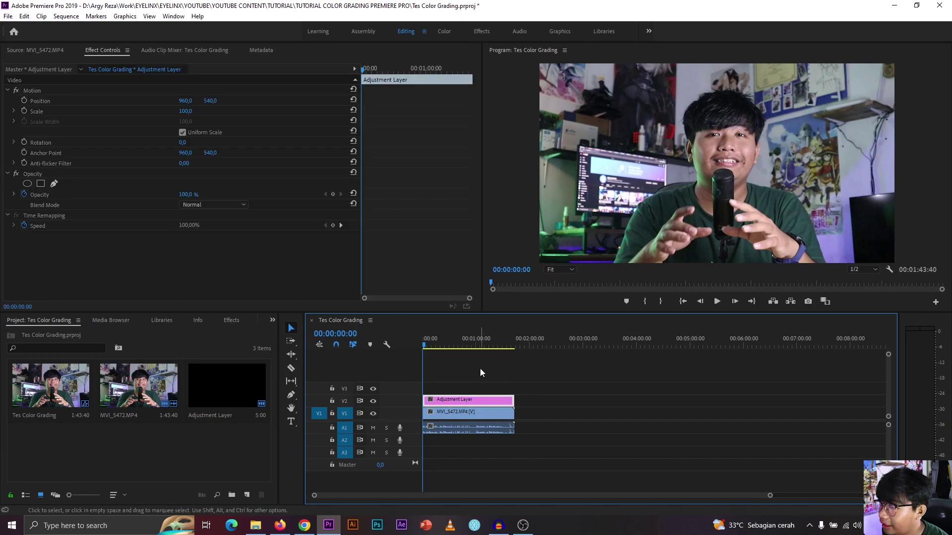
{"action": "left_click", "coordinate": [505, 364]}
{"action": "left_click", "coordinate": [481, 422]}
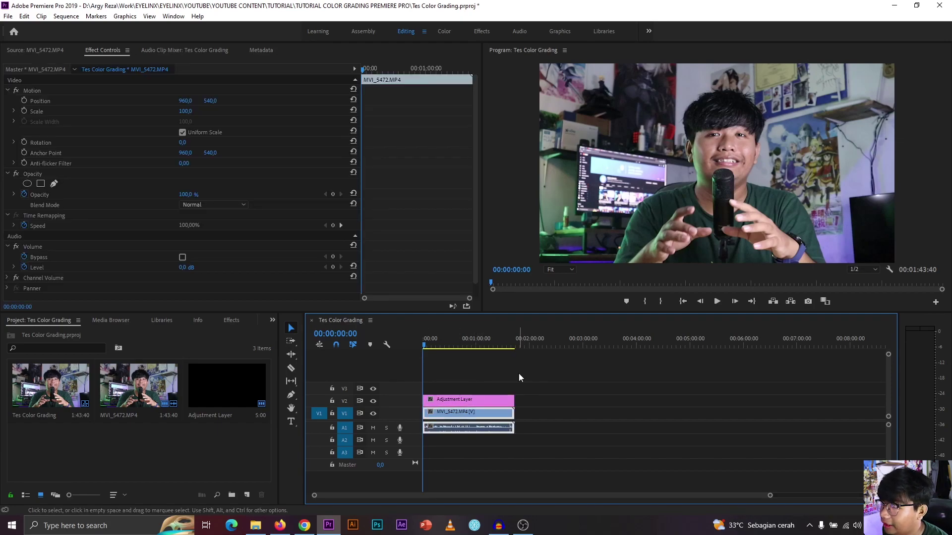
{"action": "left_click", "coordinate": [487, 385]}
{"action": "left_click", "coordinate": [452, 415]}
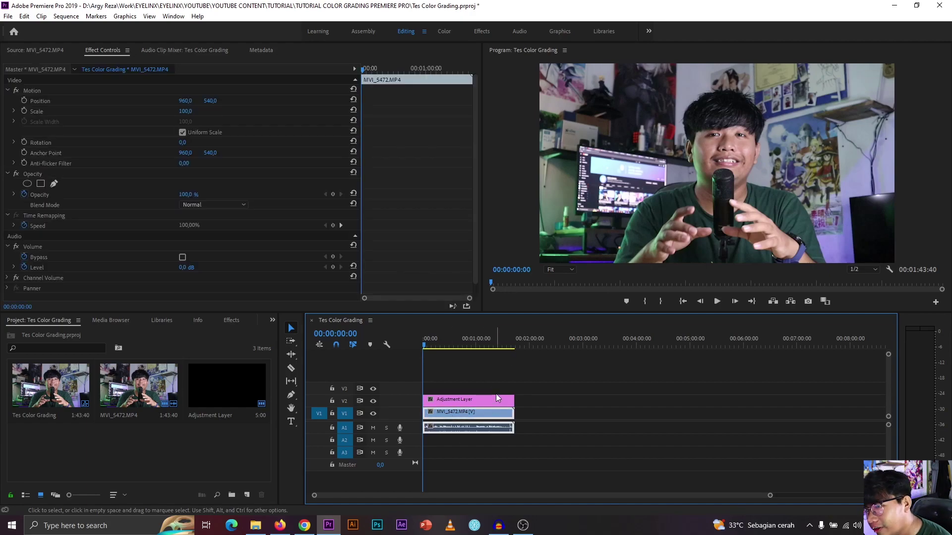
{"action": "left_click", "coordinate": [450, 398]}
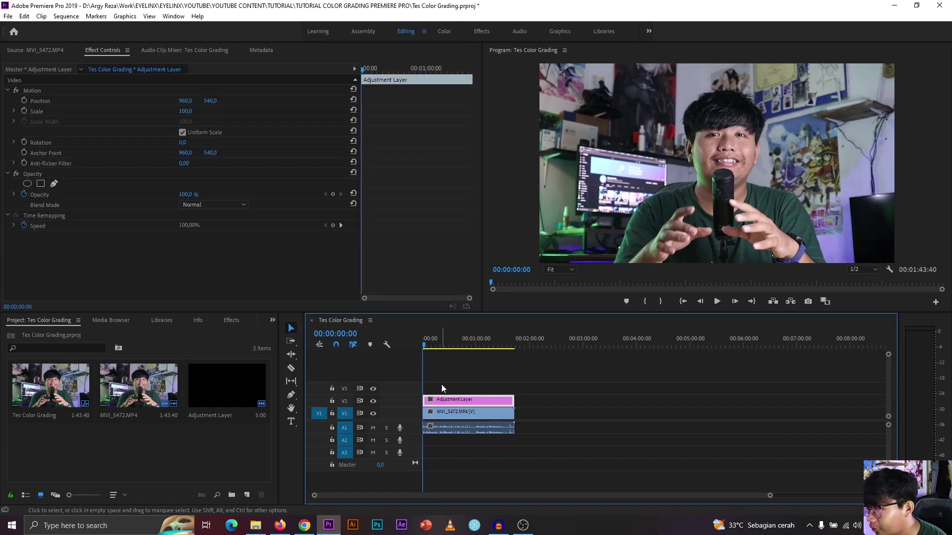
{"action": "left_click", "coordinate": [445, 378]}
{"action": "left_click", "coordinate": [479, 411]}
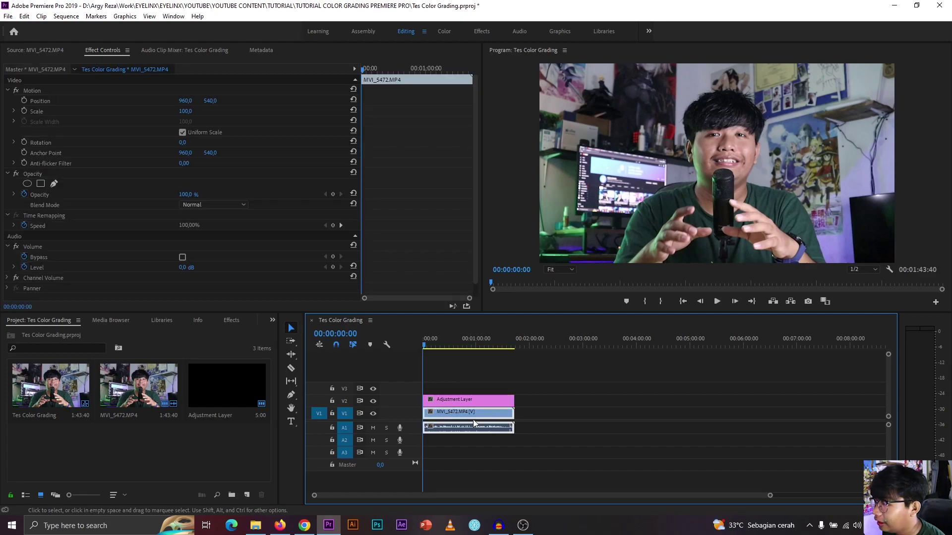
Step: Remove the adjustment layer from V2 and fill V1 with consecutive copies of the MVI_5472.MP4 clip
{"action": "left_click_drag", "start_coordinate": [452, 415], "coordinate": [560, 415]}
{"action": "left_click", "coordinate": [483, 415], "text": "shift"}
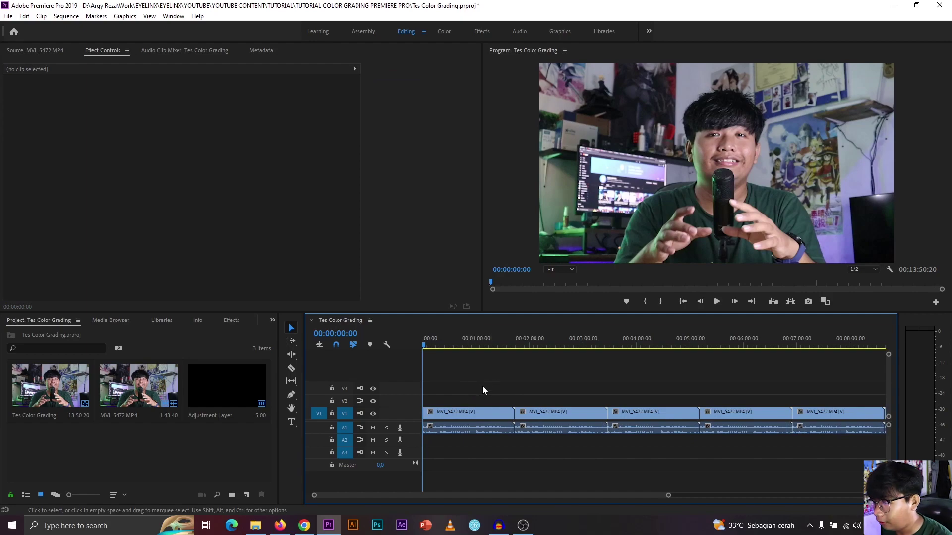
Step: Apply the Lumetri Color effect to the first MVI_5472.MP4 clip on V1, and clear the effects search
{"action": "left_click", "coordinate": [477, 412]}
{"action": "left_click", "coordinate": [271, 320]}
{"action": "left_click", "coordinate": [297, 377]}
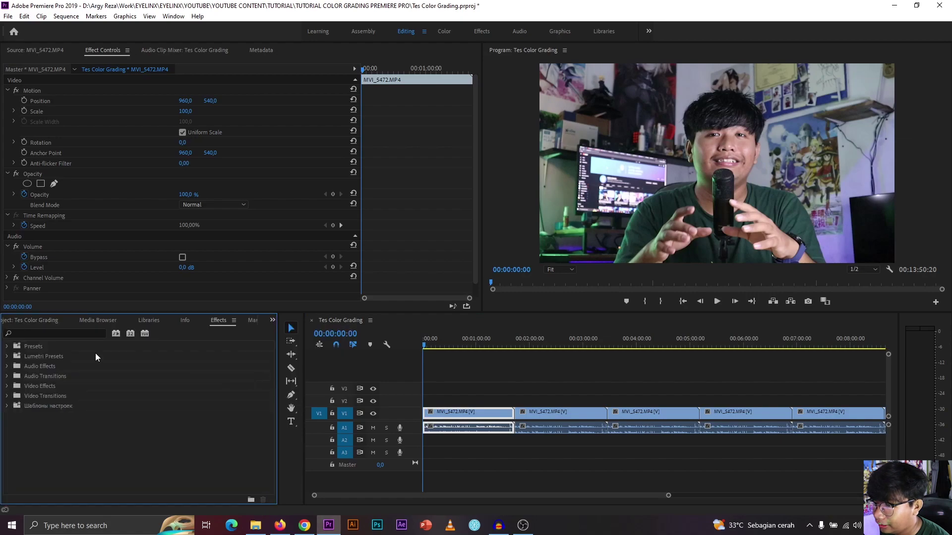
{"action": "left_click", "coordinate": [71, 333]}
{"action": "type", "text": "Lumetri Color"}
{"action": "left_click_drag", "start_coordinate": [52, 406], "coordinate": [491, 413]}
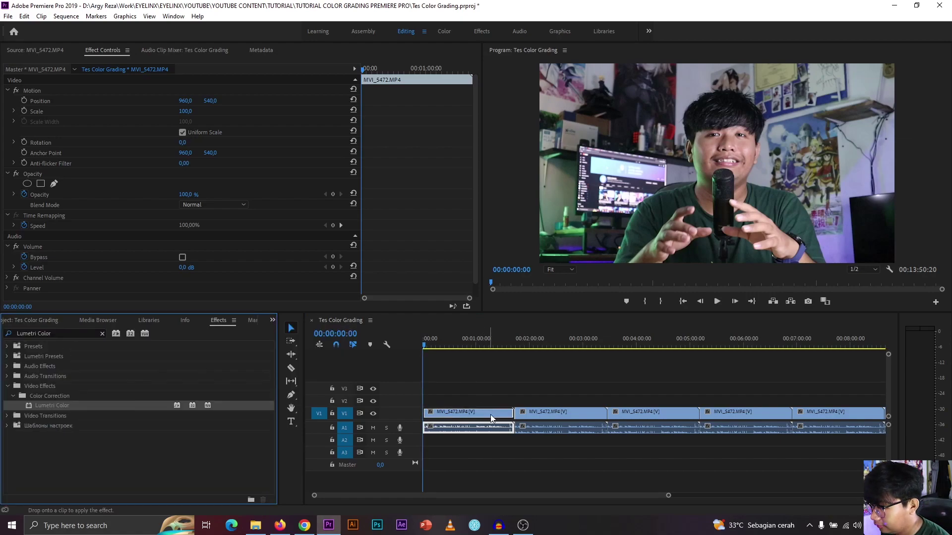
{"action": "left_click", "coordinate": [467, 359]}
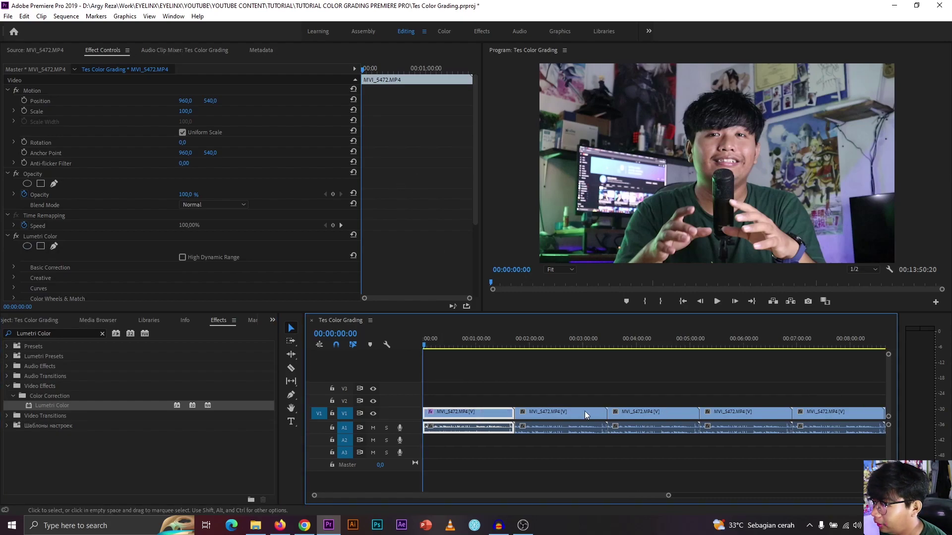
{"action": "left_click", "coordinate": [102, 336]}
{"action": "left_click", "coordinate": [102, 334]}
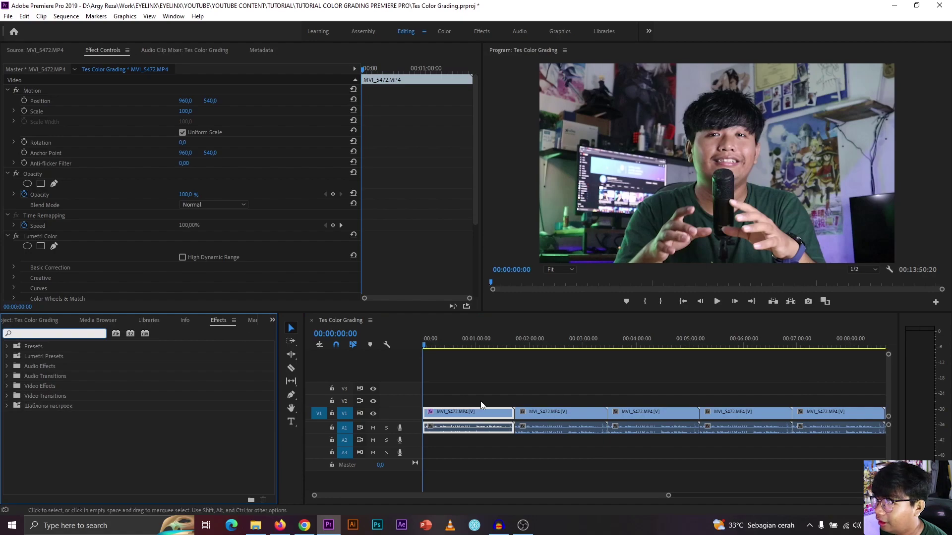
Step: Examine the first clip's Lumetri Color settings and scrub through the clips that follow it
{"action": "left_click", "coordinate": [496, 383]}
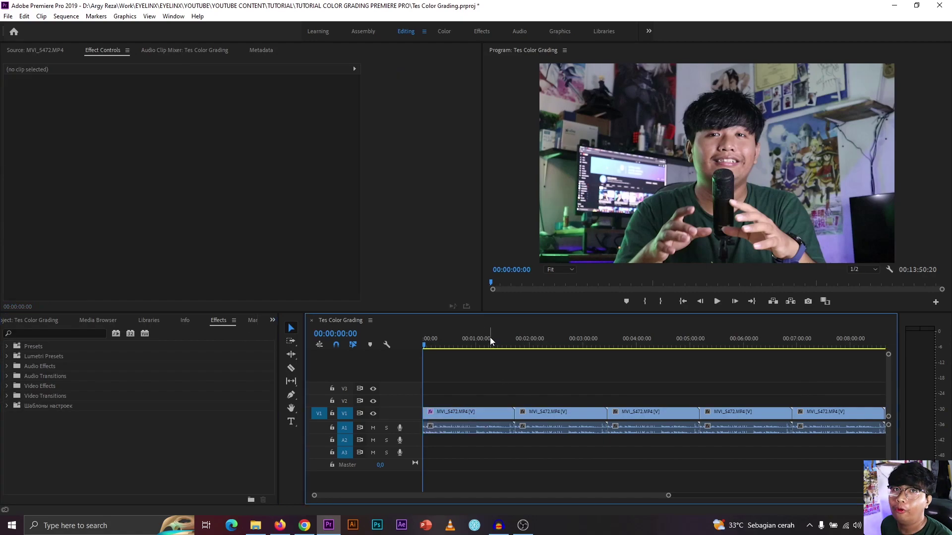
{"action": "left_click", "coordinate": [501, 425]}
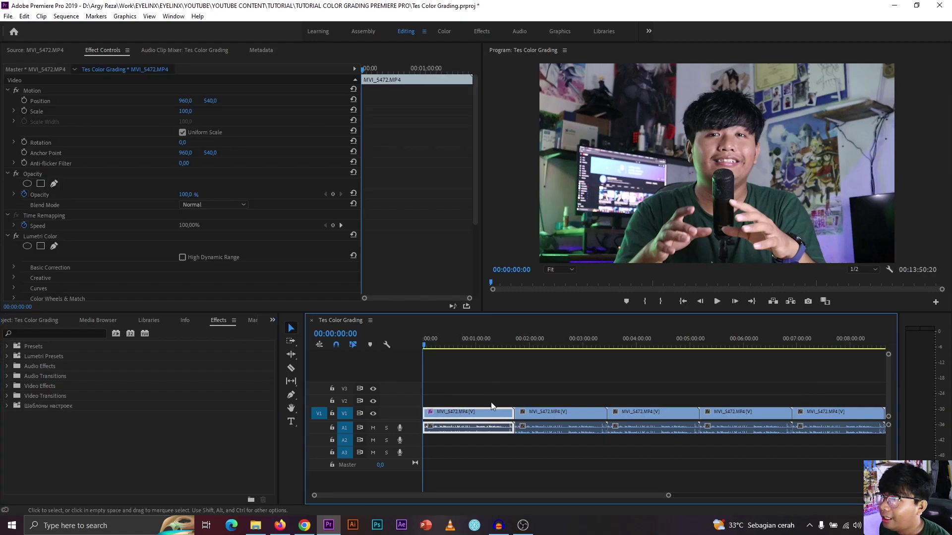
{"action": "left_click", "coordinate": [480, 388]}
{"action": "left_click", "coordinate": [487, 424]}
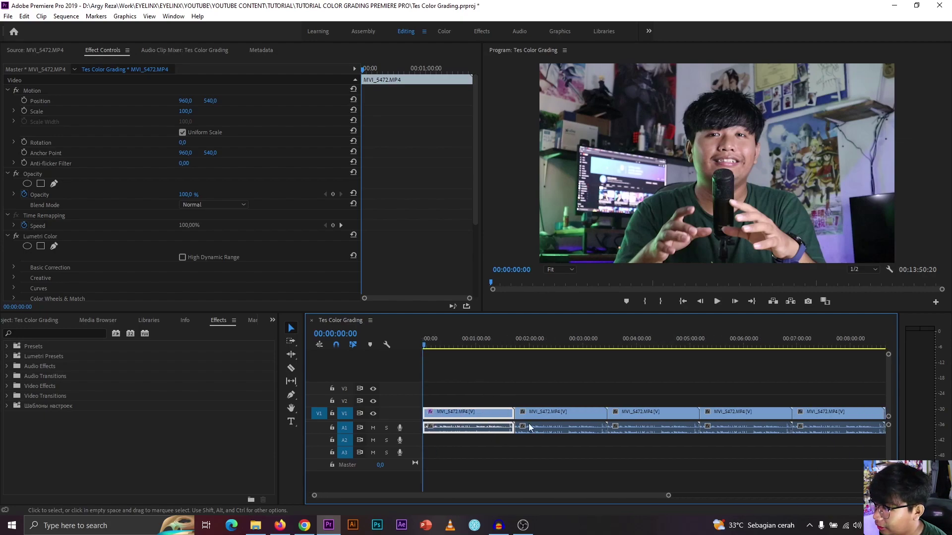
{"action": "scroll", "coordinate": [81, 251], "scroll_direction": "down", "scroll_amount": 4}
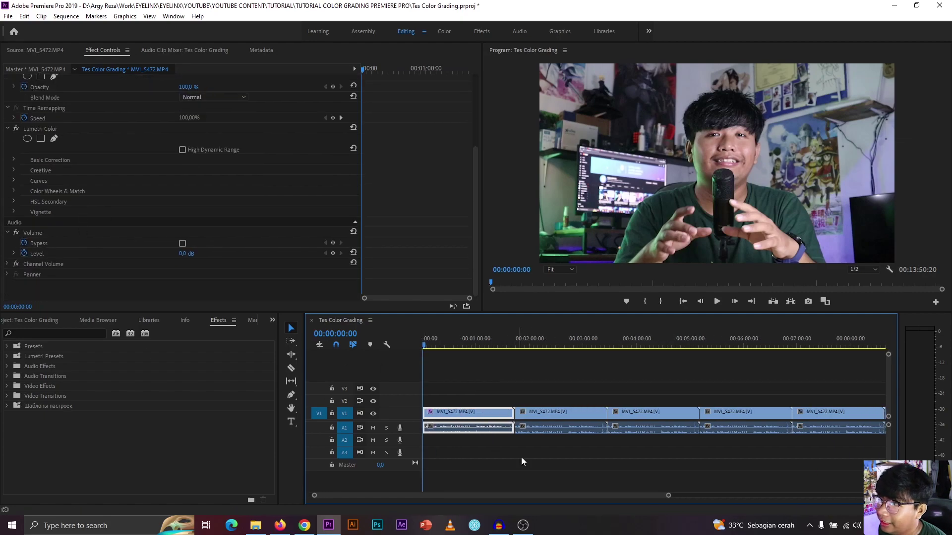
{"action": "left_click", "coordinate": [531, 345]}
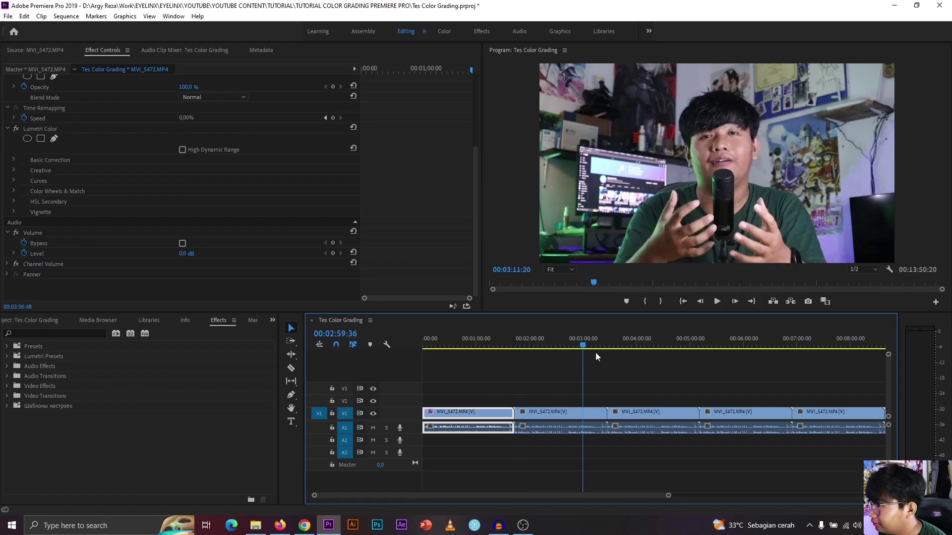
{"action": "left_click_drag", "start_coordinate": [650, 349], "coordinate": [534, 346]}
Step: Undo the Lumetri Color effect on the first clip, with the playhead at the start of the sequence
{"action": "left_click", "coordinate": [599, 383]}
{"action": "left_click", "coordinate": [434, 415]}
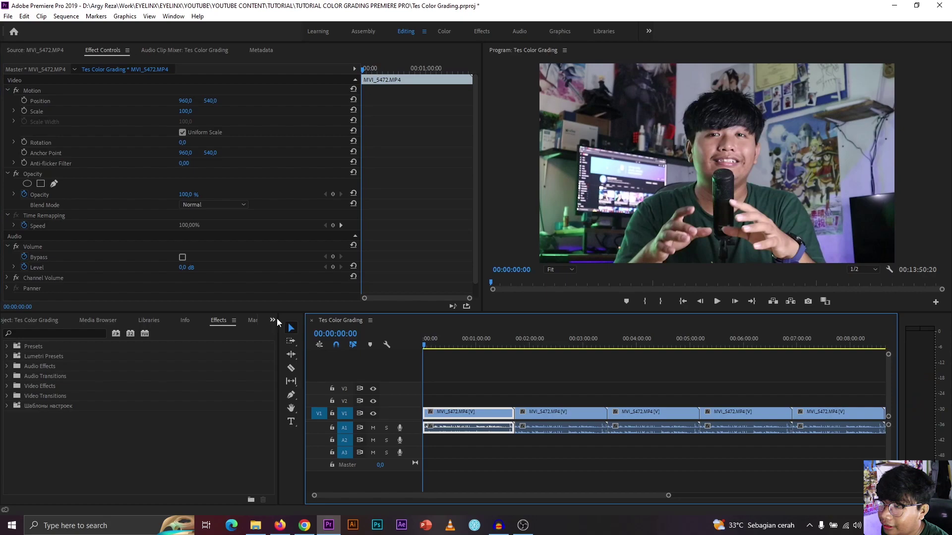
Step: Place the adjustment layer on V2 from the start of the sequence and extend it over all the clips
{"action": "key", "text": "shift+1"}
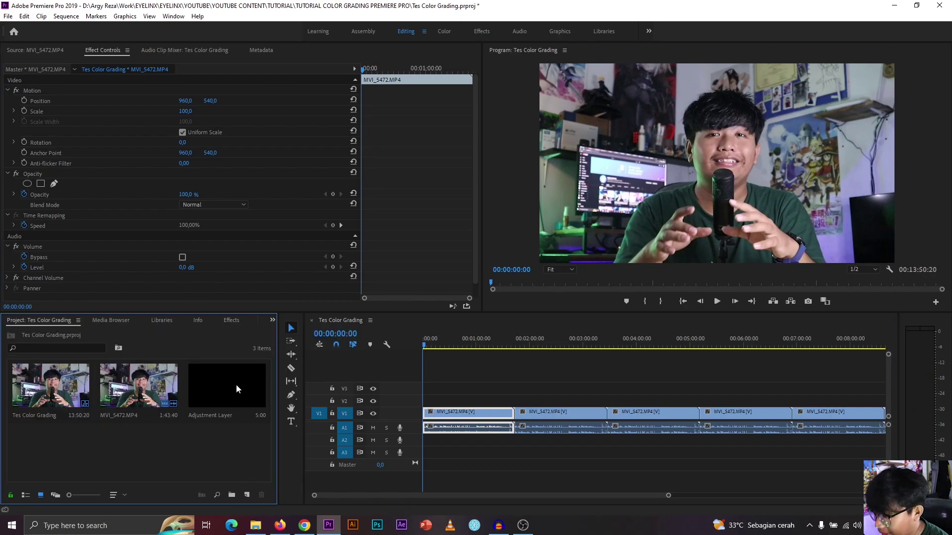
{"action": "left_click_drag", "start_coordinate": [236, 384], "coordinate": [837, 392]}
{"action": "left_click_drag", "start_coordinate": [668, 496], "coordinate": [827, 485]}
{"action": "left_click_drag", "start_coordinate": [611, 404], "coordinate": [755, 402]}
{"action": "mouse_move", "coordinate": [827, 496]}
{"action": "left_mouse_down"}
{"action": "mouse_move", "coordinate": [611, 484]}
{"action": "mouse_move", "coordinate": [810, 489]}
{"action": "left_mouse_up"}
Step: Apply the Lumetri Color effect to the adjustment layer on V2 and show its settings in the effect properties
{"action": "left_click", "coordinate": [619, 400]}
{"action": "left_click", "coordinate": [272, 320]}
{"action": "left_click", "coordinate": [286, 377]}
{"action": "left_click", "coordinate": [50, 333]}
{"action": "type", "text": "Lumetri Color"}
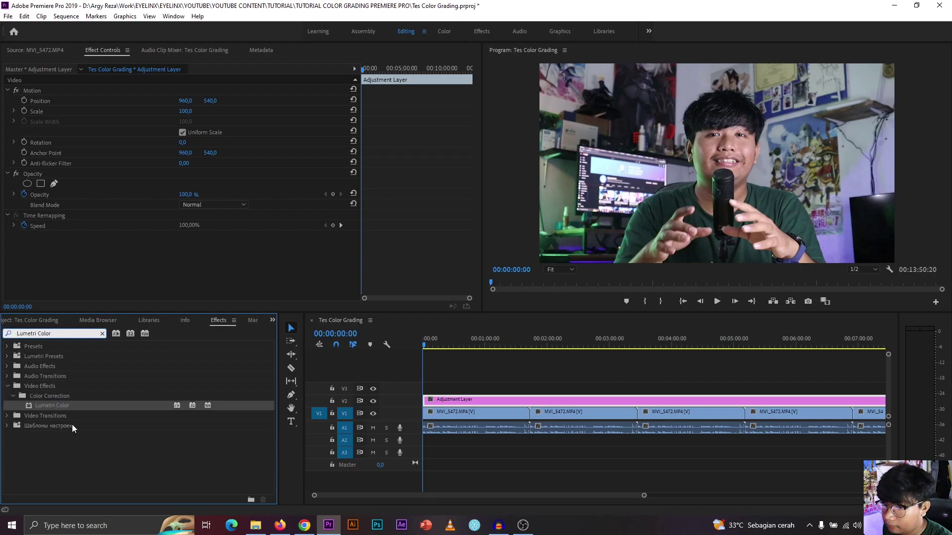
{"action": "left_click_drag", "start_coordinate": [81, 406], "coordinate": [515, 400]}
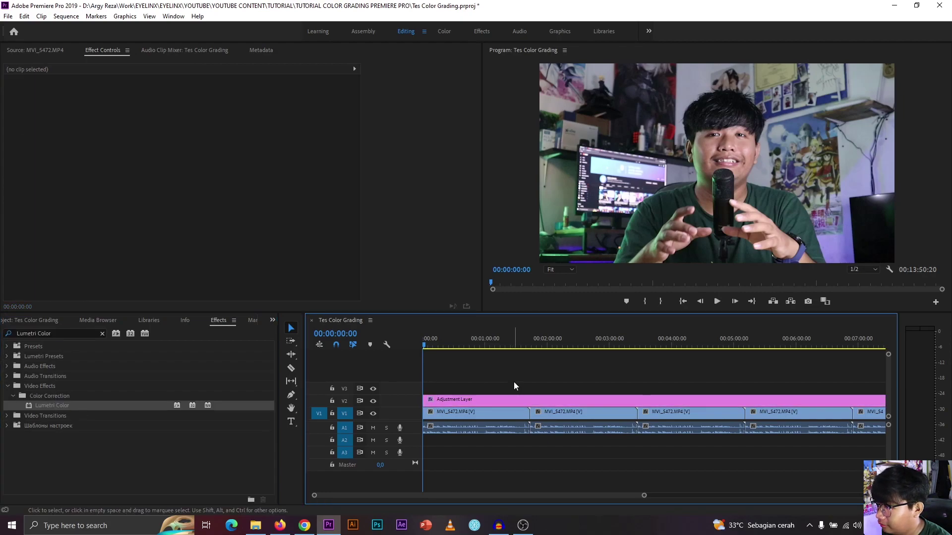
{"action": "scroll", "coordinate": [34, 293], "scroll_direction": "down", "scroll_amount": 3}
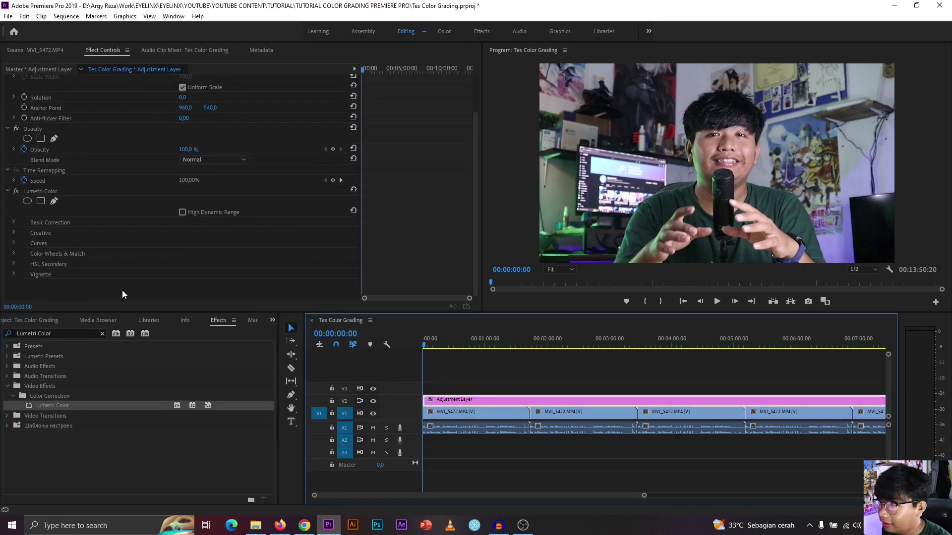
Step: Delete every MVI_5472.MP4 clip after the first one from V1 and A1, keeping the adjustment layer
{"action": "left_click_drag", "start_coordinate": [644, 496], "coordinate": [817, 494]}
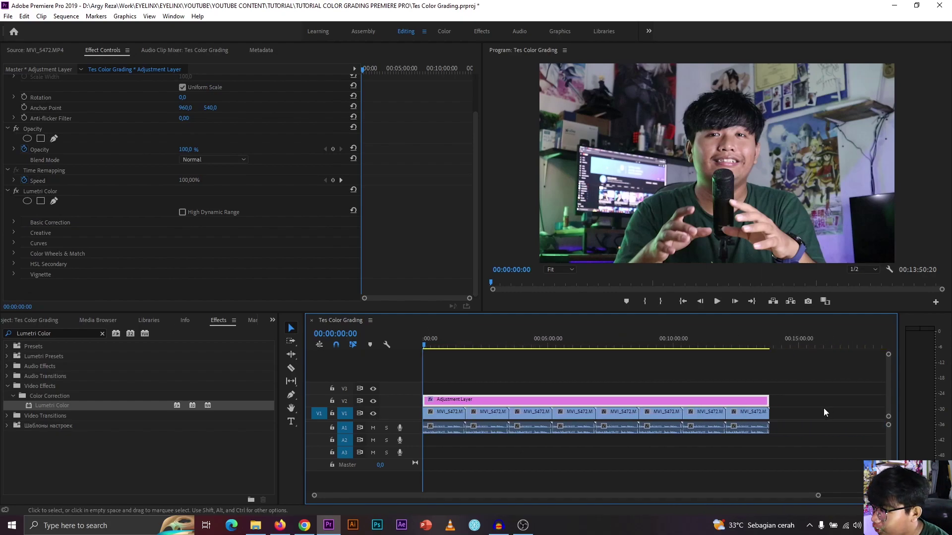
{"action": "left_click_drag", "start_coordinate": [835, 420], "coordinate": [436, 429]}
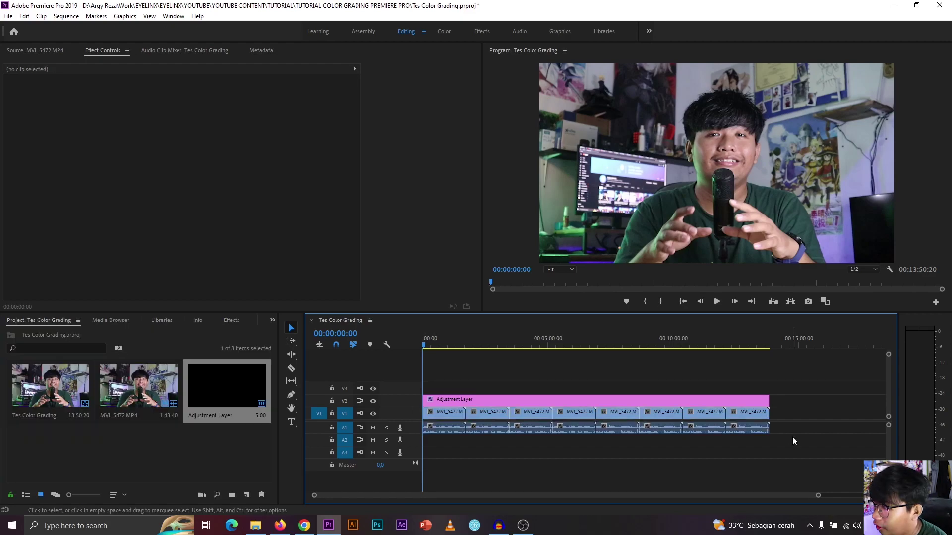
{"action": "left_click_drag", "start_coordinate": [801, 436], "coordinate": [496, 414]}
{"action": "key", "text": "Delete"}
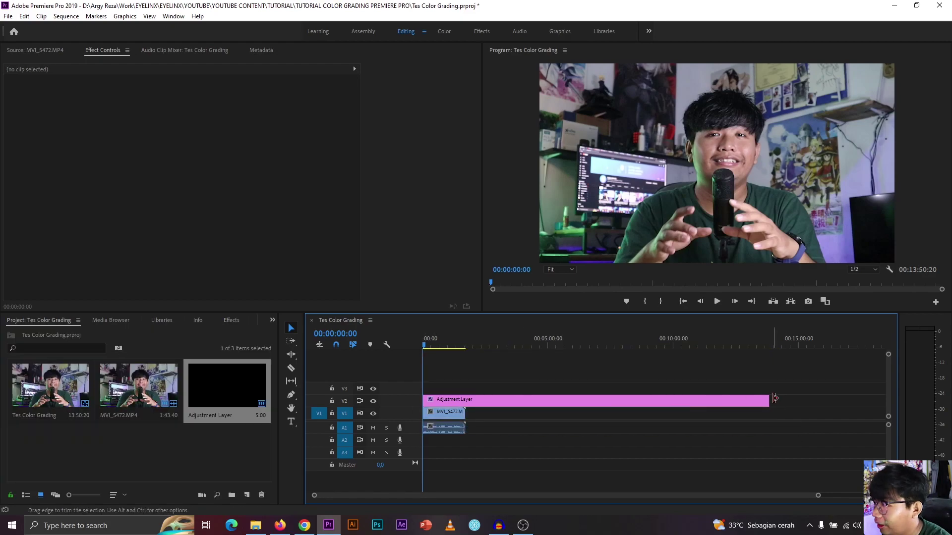
Step: Trim the adjustment layer on V2 to end with the MVI_5472.MP4 clip and fit the whole sequence in the timeline
{"action": "left_click_drag", "start_coordinate": [769, 400], "coordinate": [465, 406]}
{"action": "key", "text": "backslash"}
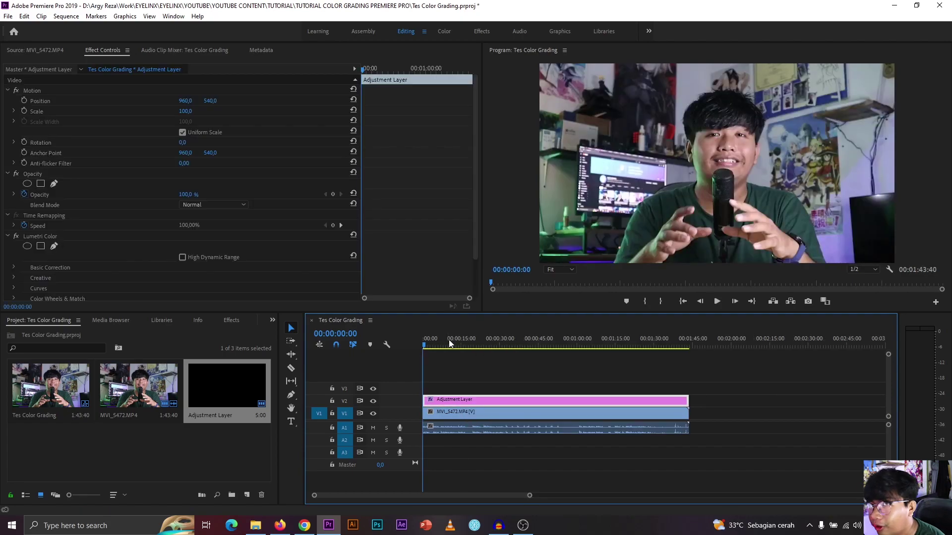
{"action": "left_click", "coordinate": [228, 453]}
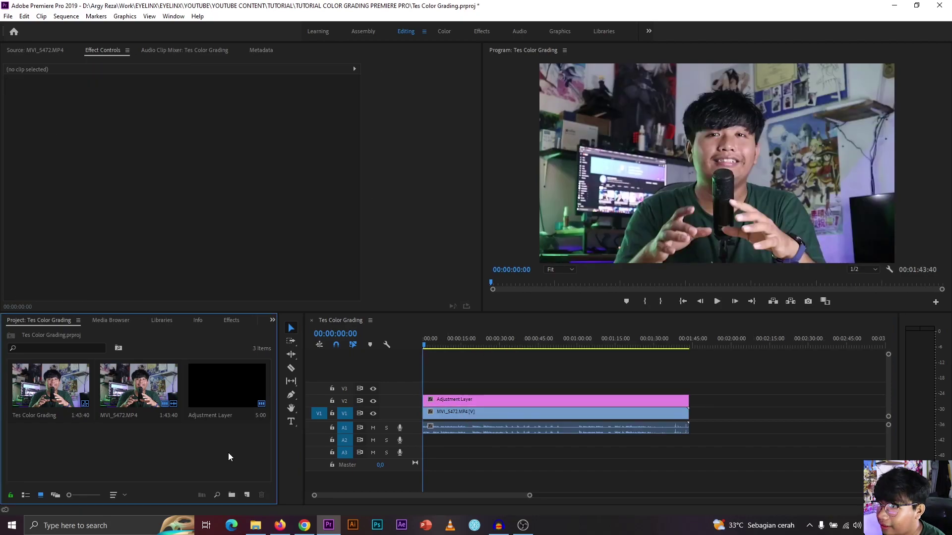
Step: Search the effects for Lumetri Color and select it under Color Correction
{"action": "left_click", "coordinate": [272, 321]}
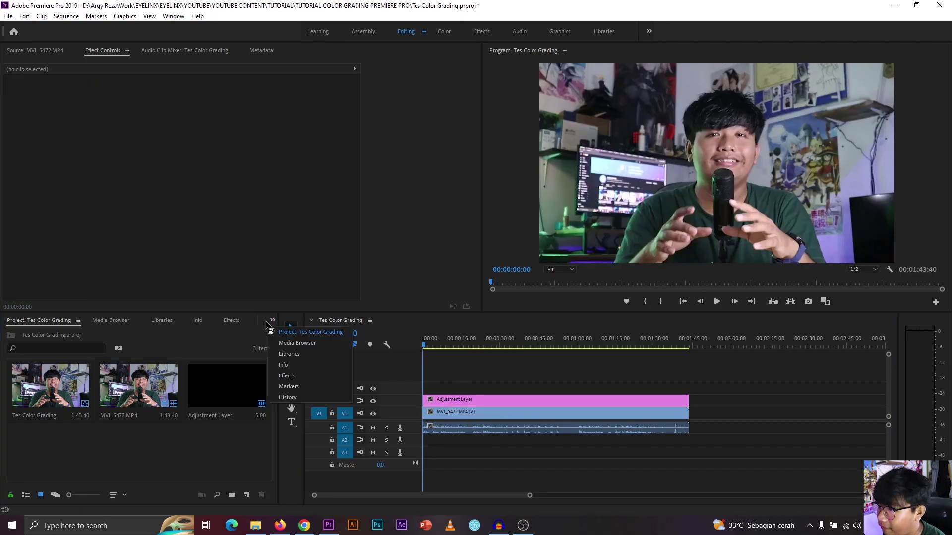
{"action": "left_click", "coordinate": [288, 380]}
{"action": "left_click", "coordinate": [85, 334]}
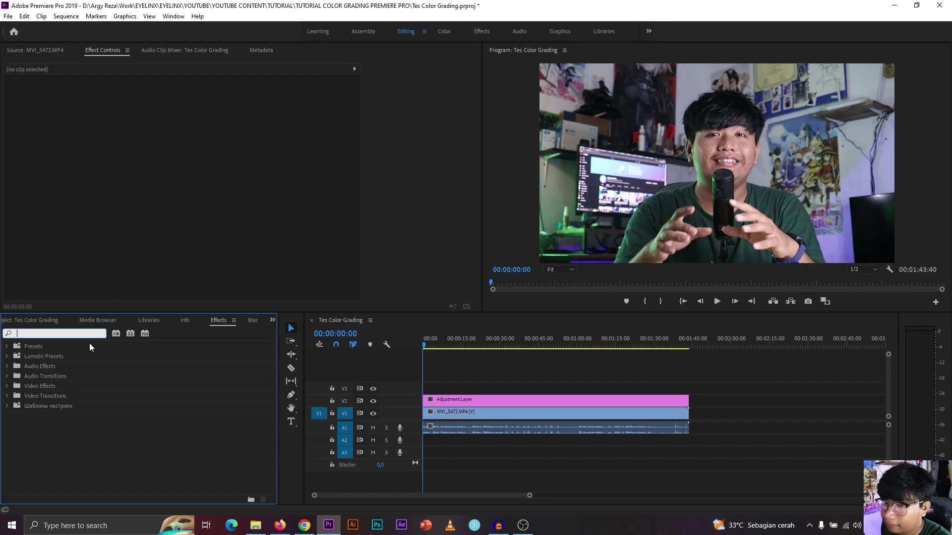
{"action": "type", "text": "Lumet"}
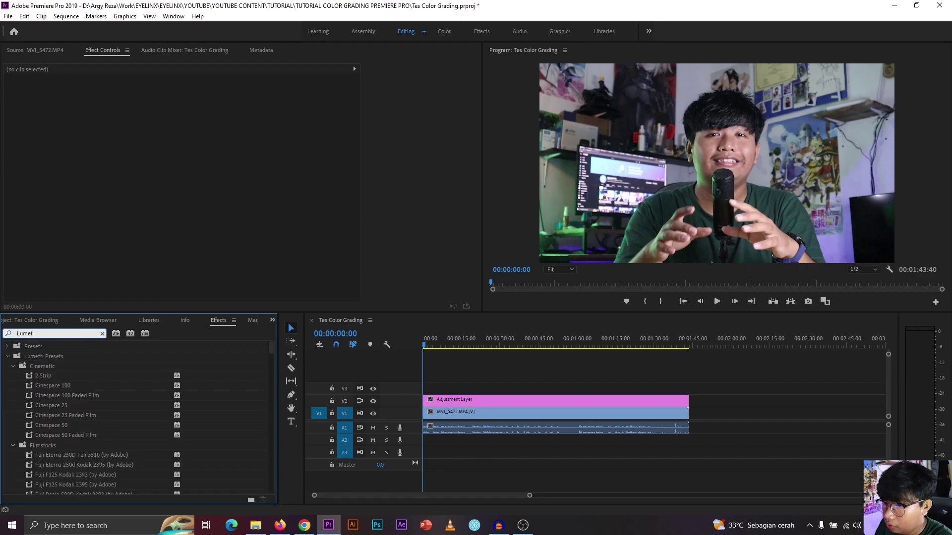
{"action": "type", "text": "ri Color"}
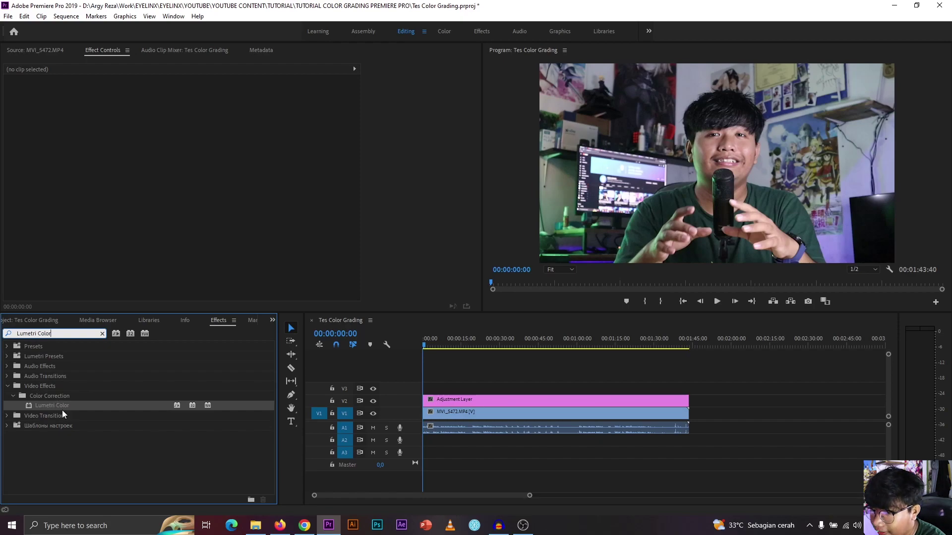
{"action": "left_click", "coordinate": [48, 405]}
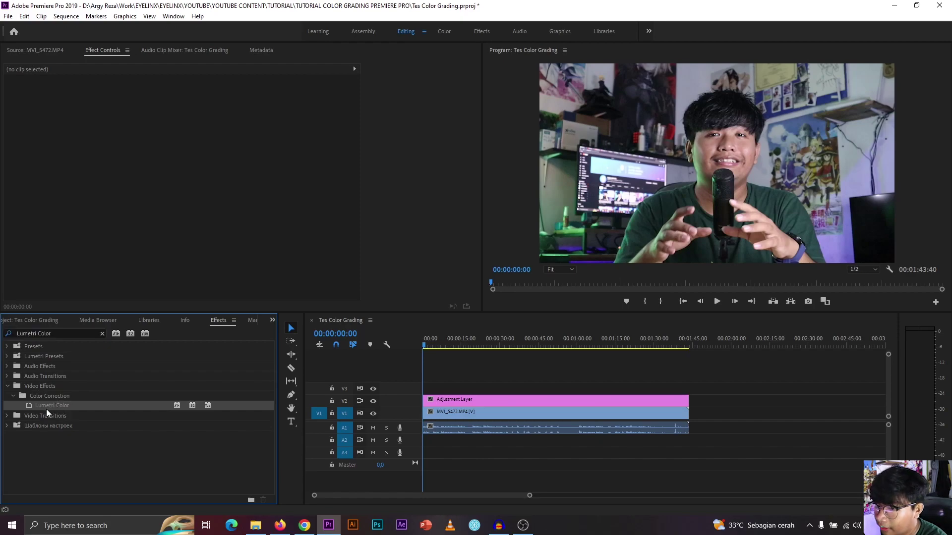
Step: Show the effect settings of the adjustment layer on V2 and expand the Basic Correction section of Lumetri Color
{"action": "left_click_drag", "start_coordinate": [39, 408], "coordinate": [479, 399]}
{"action": "left_click", "coordinate": [465, 418]}
{"action": "left_click", "coordinate": [480, 399]}
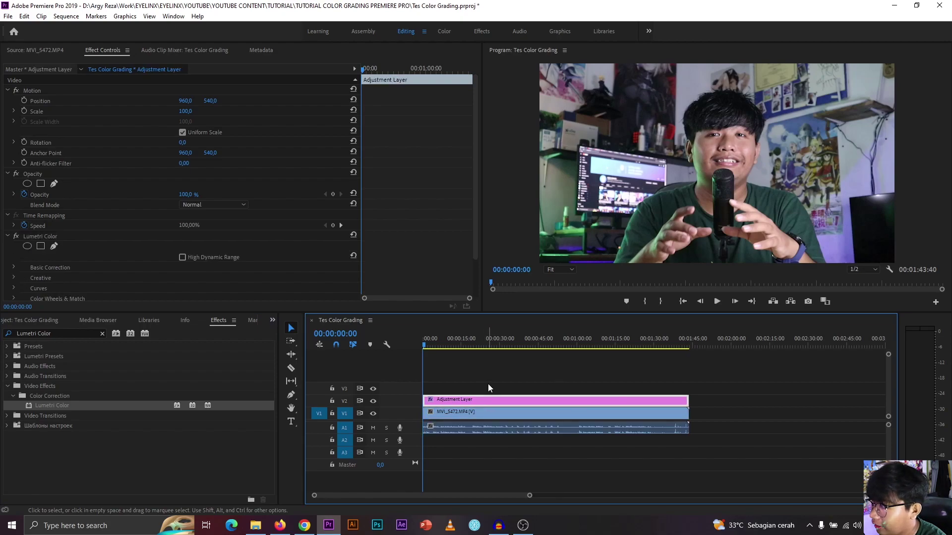
{"action": "scroll", "coordinate": [397, 236], "scroll_direction": "down", "scroll_amount": 3}
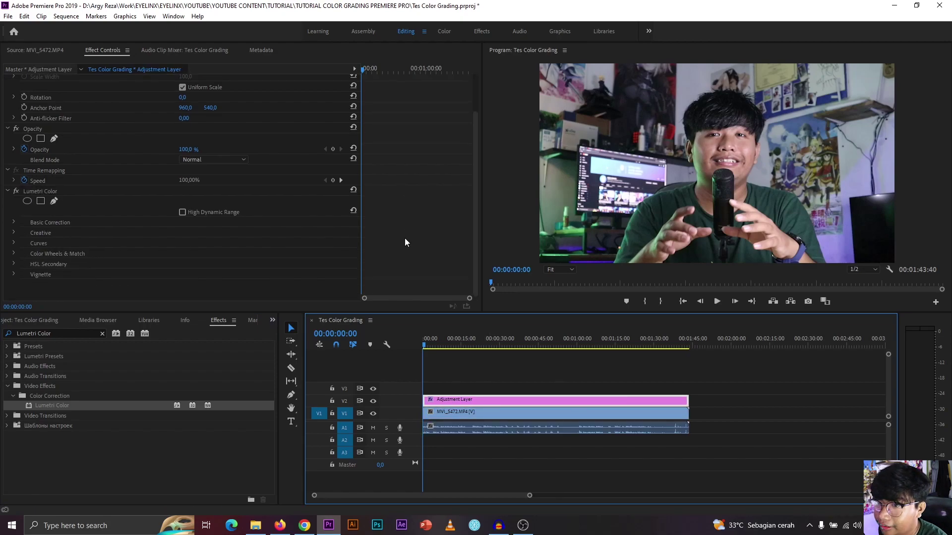
{"action": "left_click", "coordinate": [516, 389]}
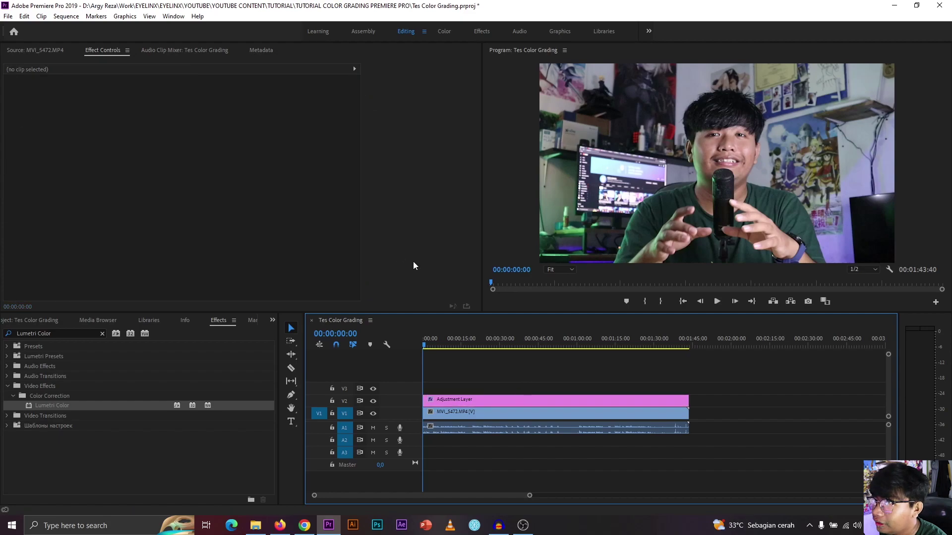
{"action": "left_click", "coordinate": [269, 266]}
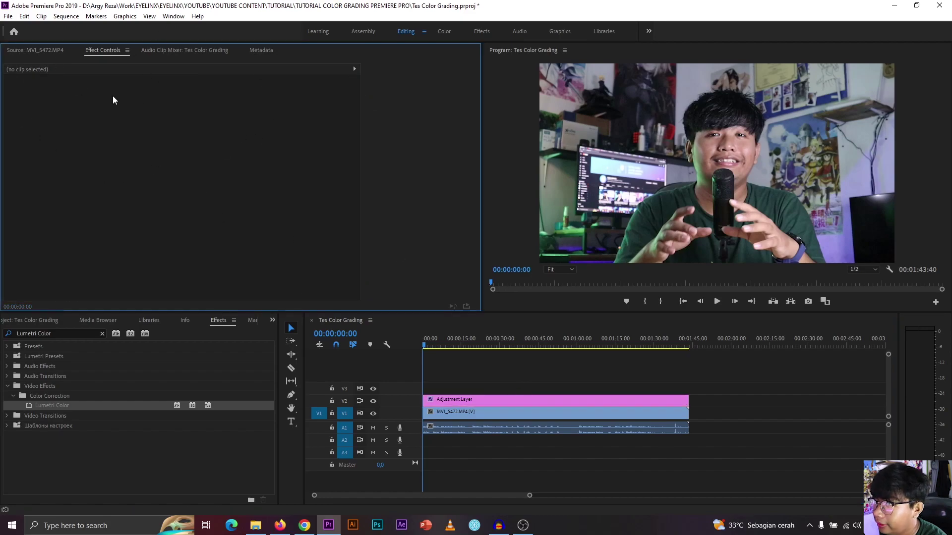
{"action": "left_click", "coordinate": [459, 400]}
{"action": "scroll", "coordinate": [103, 224], "scroll_direction": "down", "scroll_amount": 2}
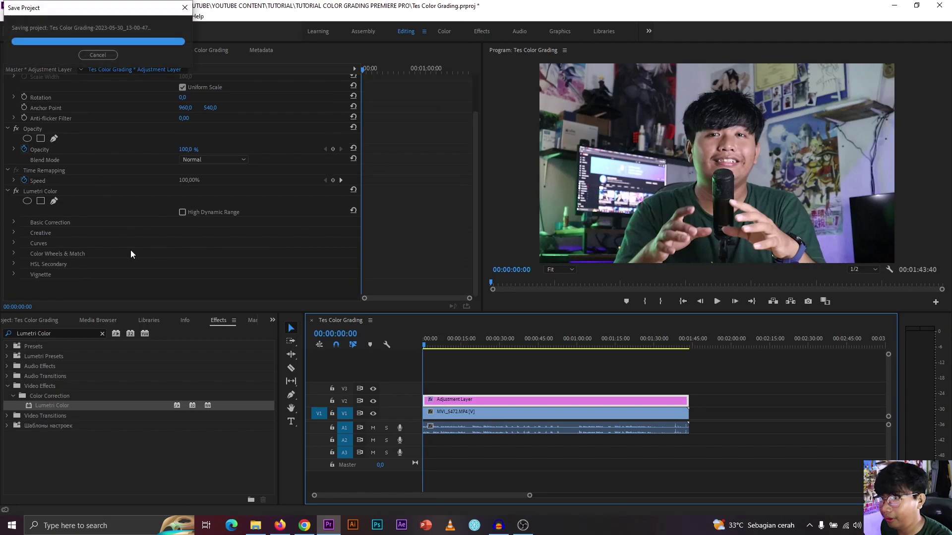
{"action": "left_click", "coordinate": [31, 223]}
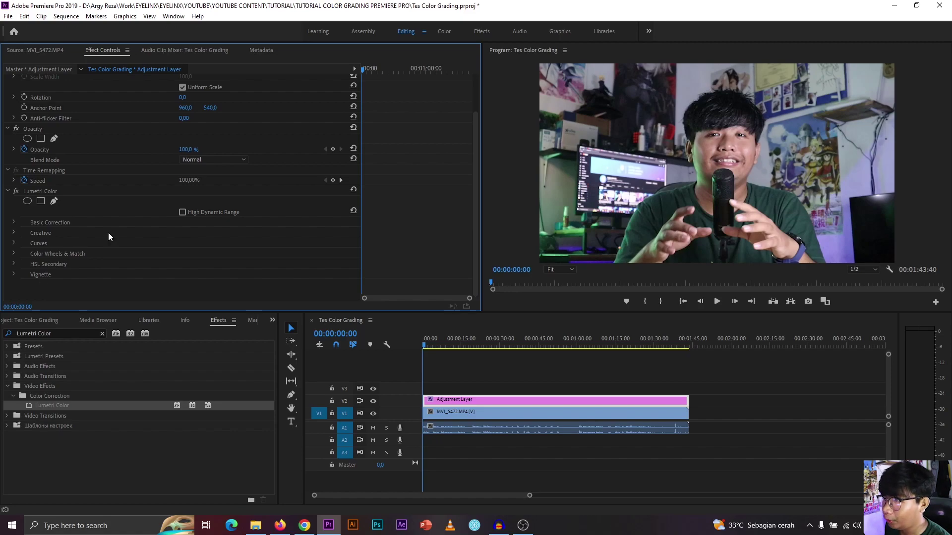
{"action": "left_click", "coordinate": [14, 222]}
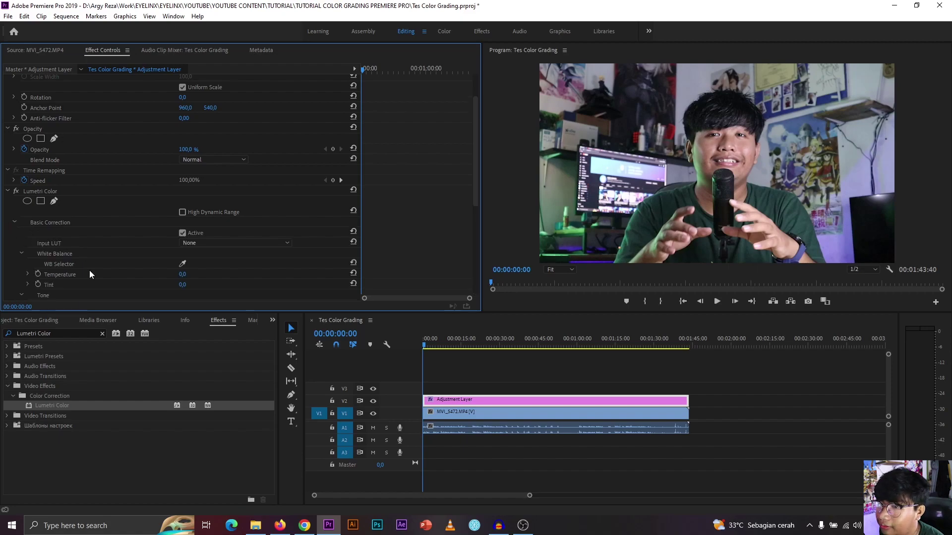
Step: Raise the Exposure in Lumetri Color's Basic Correction to 1,3 on the adjustment layer
{"action": "scroll", "coordinate": [108, 253], "scroll_direction": "down", "scroll_amount": 4}
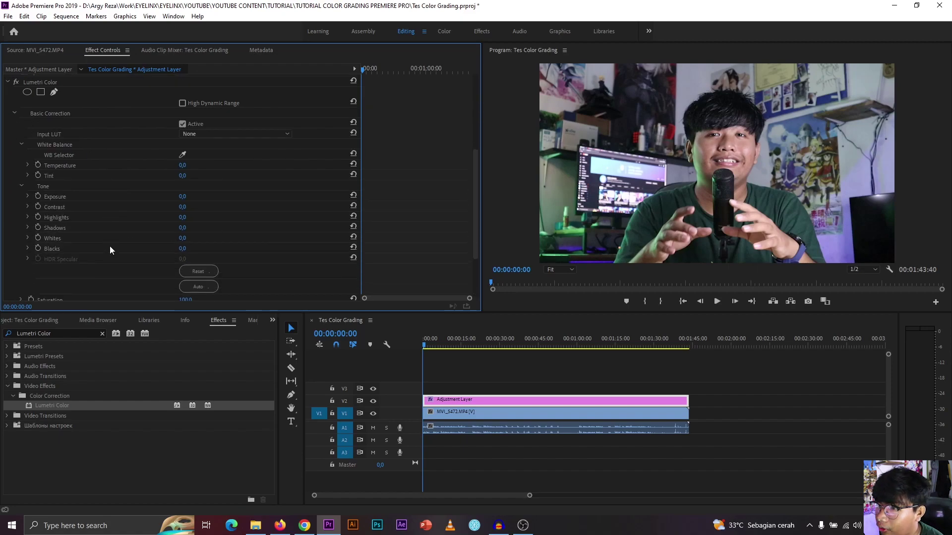
{"action": "scroll", "coordinate": [107, 245], "scroll_direction": "down", "scroll_amount": 2}
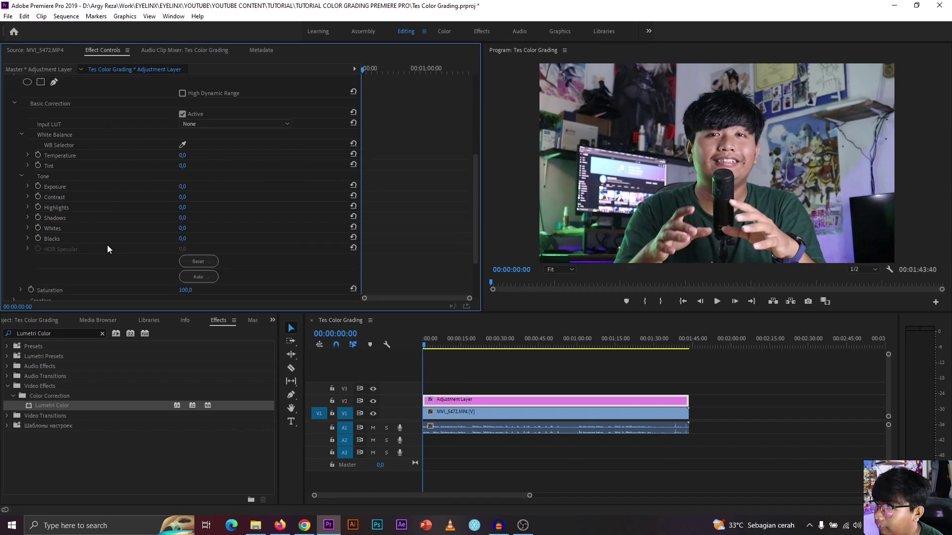
{"action": "scroll", "coordinate": [99, 210], "scroll_direction": "up", "scroll_amount": 1}
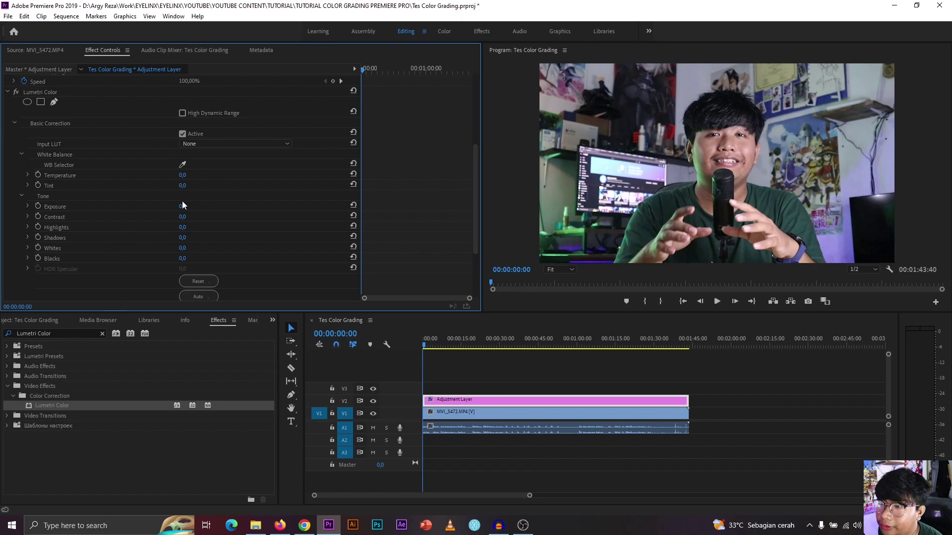
{"action": "scroll", "coordinate": [102, 236], "scroll_direction": "down", "scroll_amount": 3}
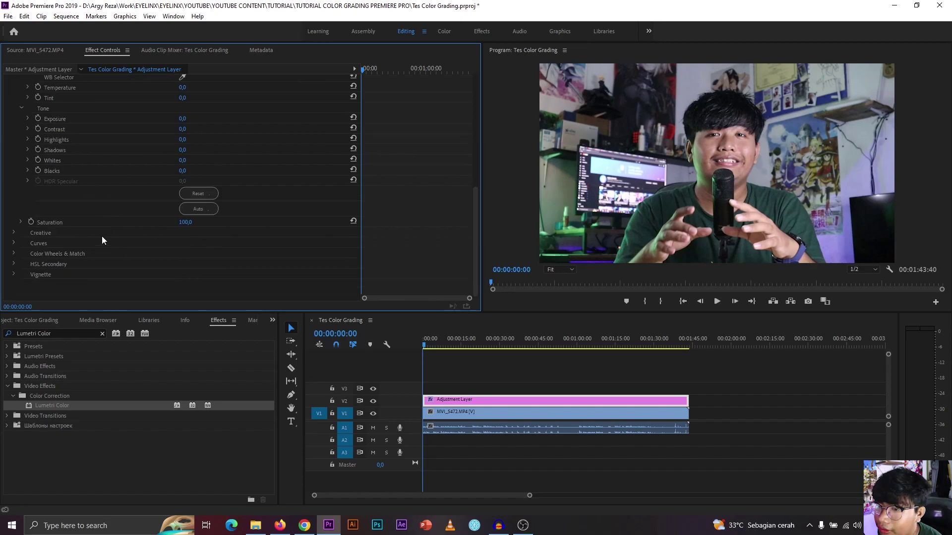
{"action": "scroll", "coordinate": [177, 221], "scroll_direction": "up", "scroll_amount": 1}
{"action": "scroll", "coordinate": [177, 219], "scroll_direction": "up", "scroll_amount": 2}
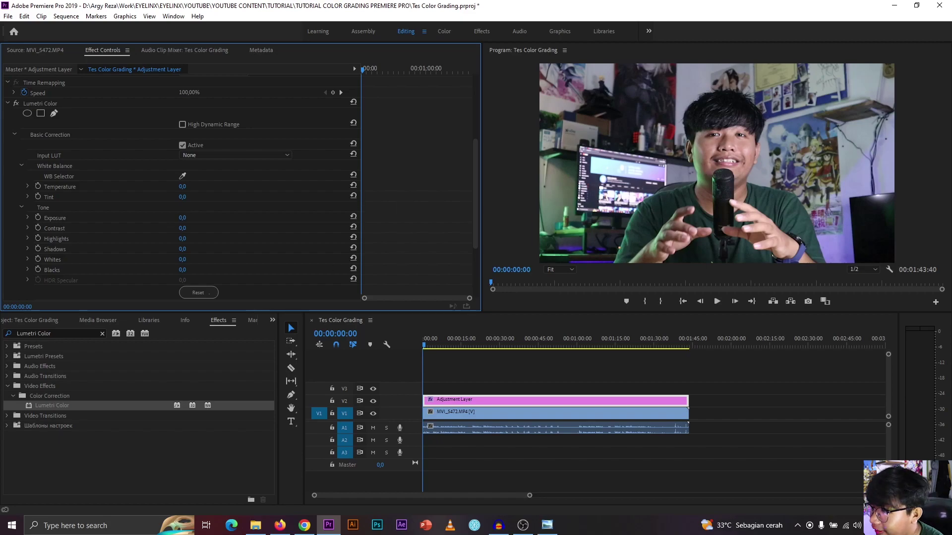
{"action": "mouse_move", "coordinate": [183, 218]}
{"action": "left_mouse_down"}
{"action": "mouse_move", "coordinate": [201, 219]}
{"action": "mouse_move", "coordinate": [182, 218]}
{"action": "mouse_move", "coordinate": [192, 218]}
{"action": "left_mouse_up"}
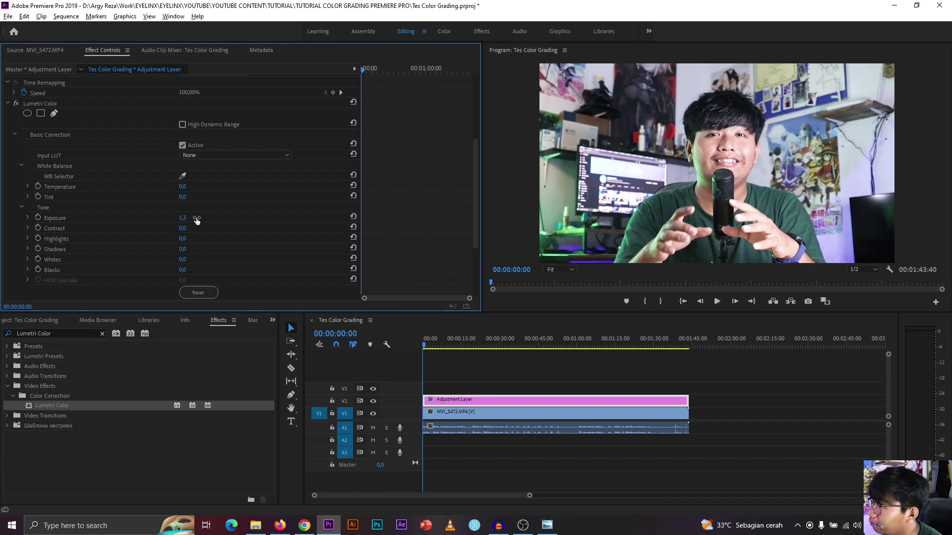
{"action": "scroll", "coordinate": [120, 252], "scroll_direction": "up", "scroll_amount": 2}
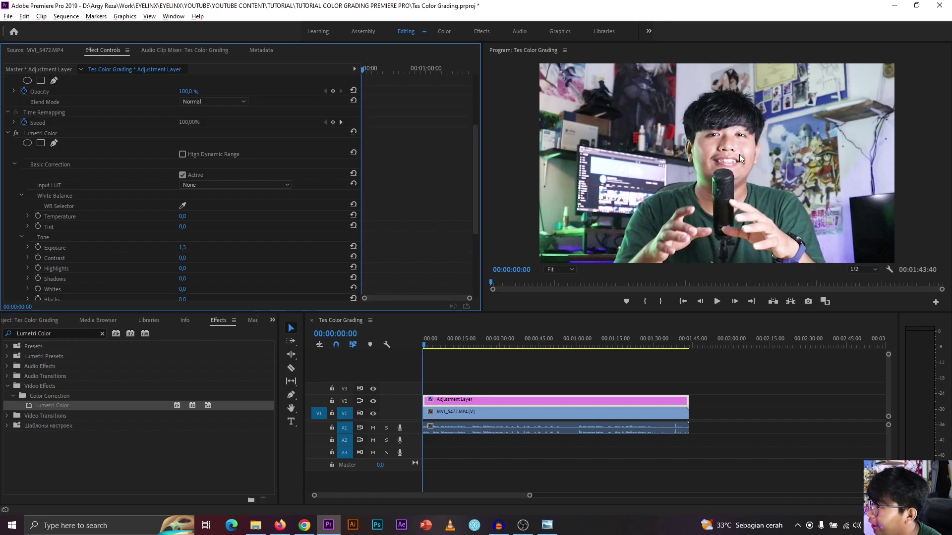
Step: Try the Basic Correction Contrast at its extremes of 150 and -150
{"action": "scroll", "coordinate": [254, 259], "scroll_direction": "down", "scroll_amount": 3}
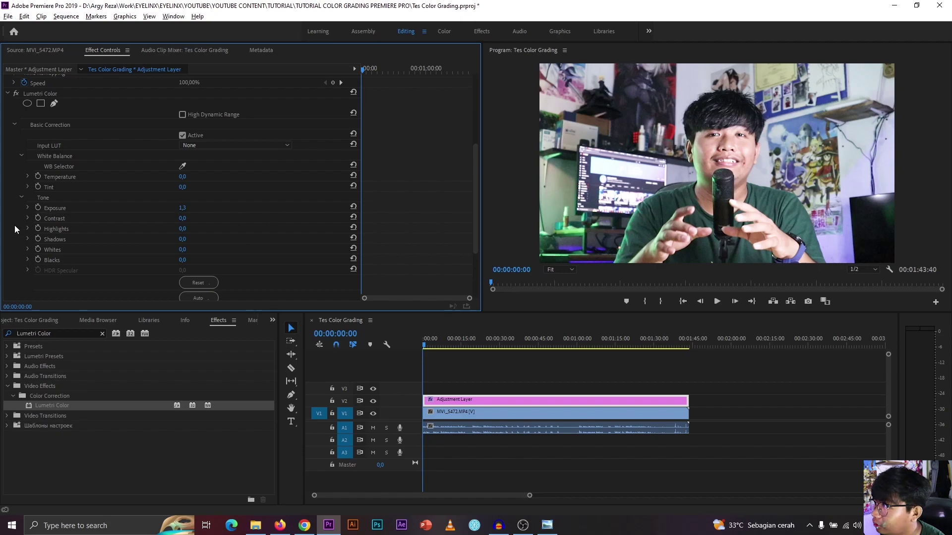
{"action": "scroll", "coordinate": [135, 166], "scroll_direction": "down", "scroll_amount": 3}
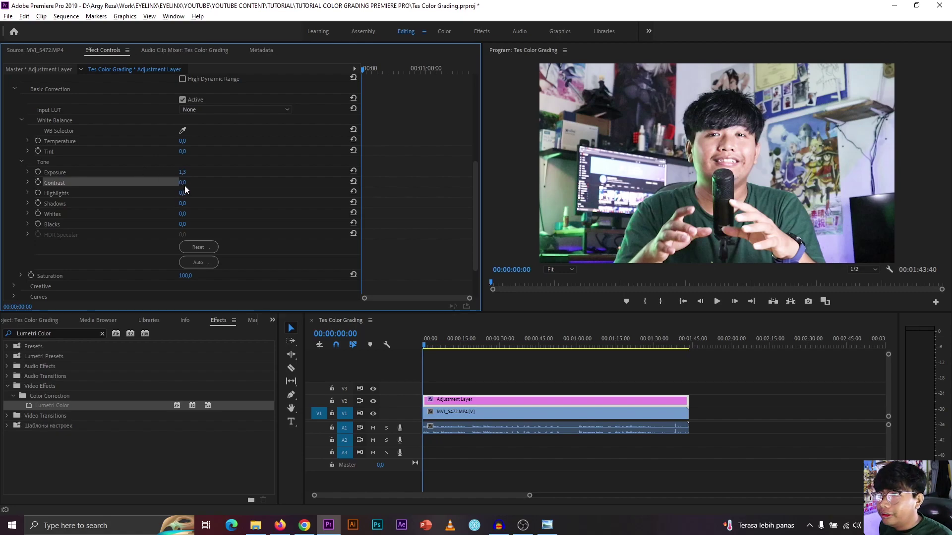
{"action": "left_click_drag", "start_coordinate": [185, 185], "coordinate": [222, 186]}
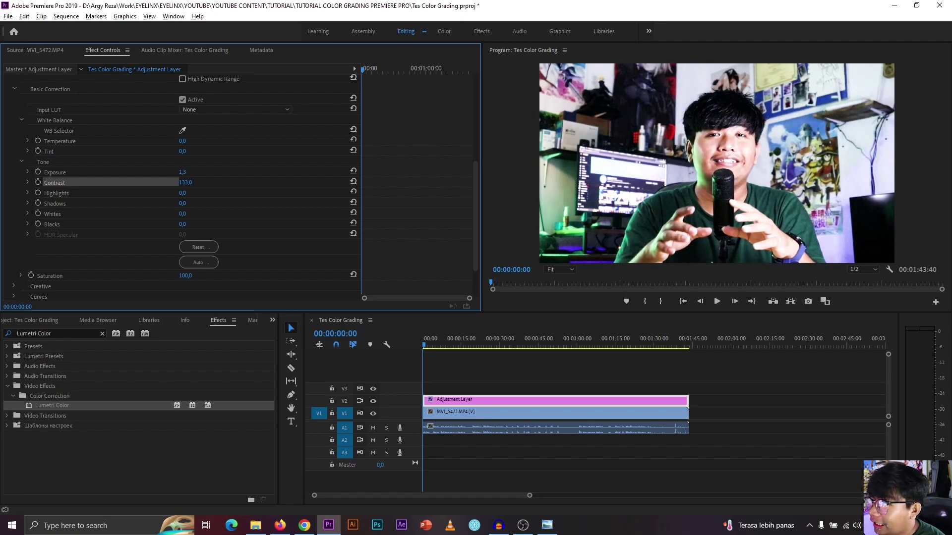
{"action": "left_click_drag", "start_coordinate": [236, 185], "coordinate": [234, 186]}
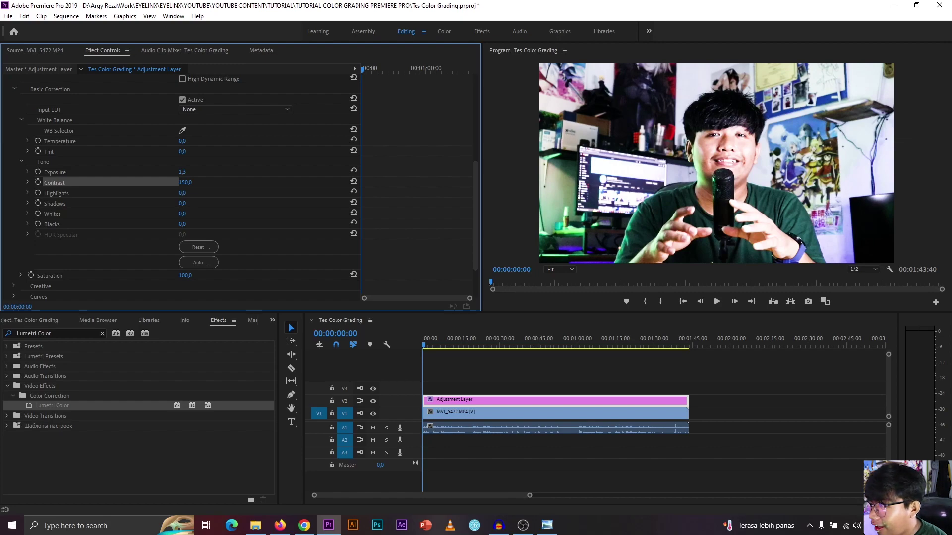
{"action": "left_click_drag", "start_coordinate": [245, 186], "coordinate": [110, 185]}
{"action": "left_click_drag", "start_coordinate": [186, 182], "coordinate": [194, 182]}
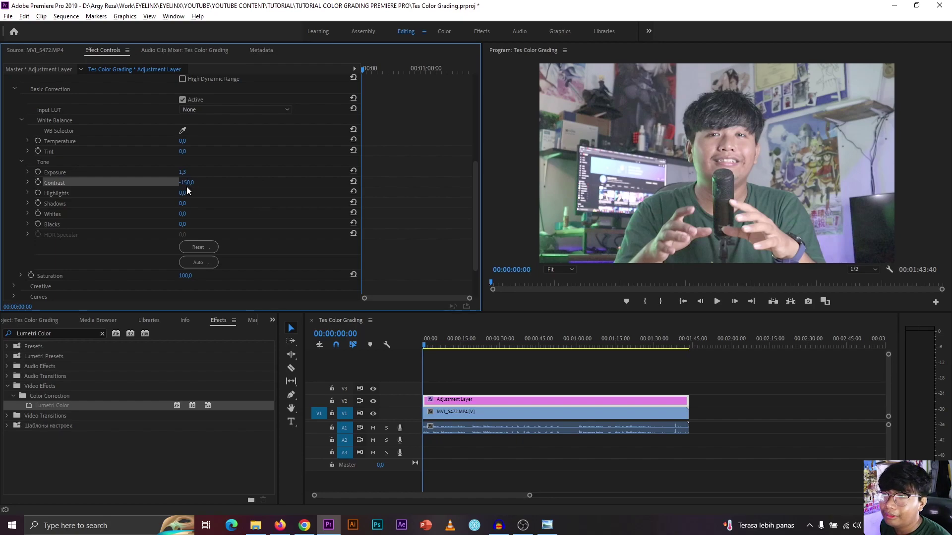
Step: Set the Basic Correction Contrast of the adjustment layer to 5
{"action": "left_click_drag", "start_coordinate": [186, 183], "coordinate": [263, 183]}
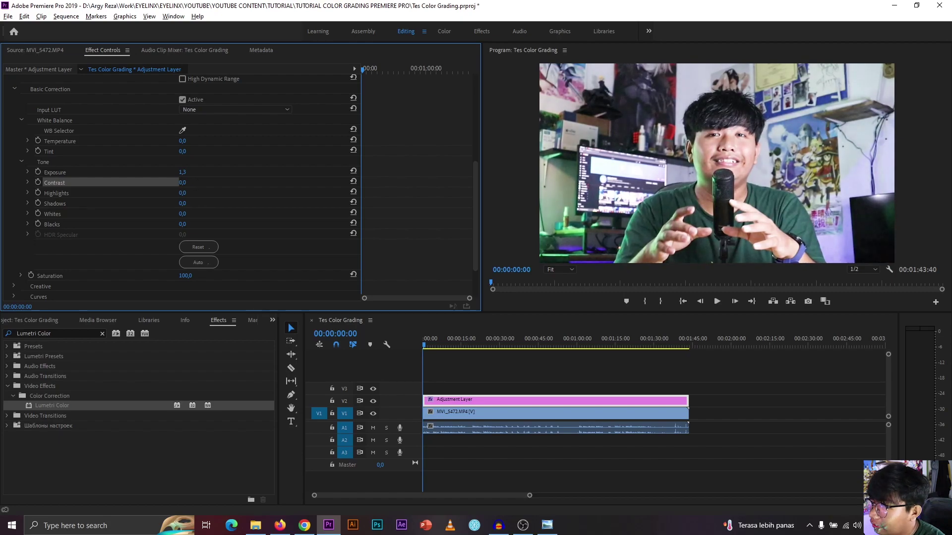
{"action": "left_click_drag", "start_coordinate": [262, 183], "coordinate": [262, 183]}
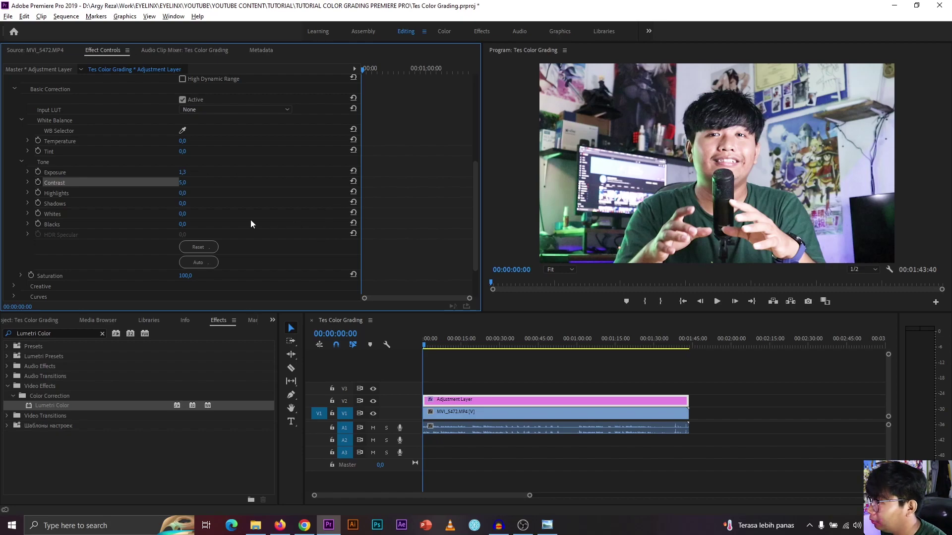
Step: Try the Basic Correction Highlights at -99
{"action": "scroll", "coordinate": [236, 221], "scroll_direction": "up", "scroll_amount": 1}
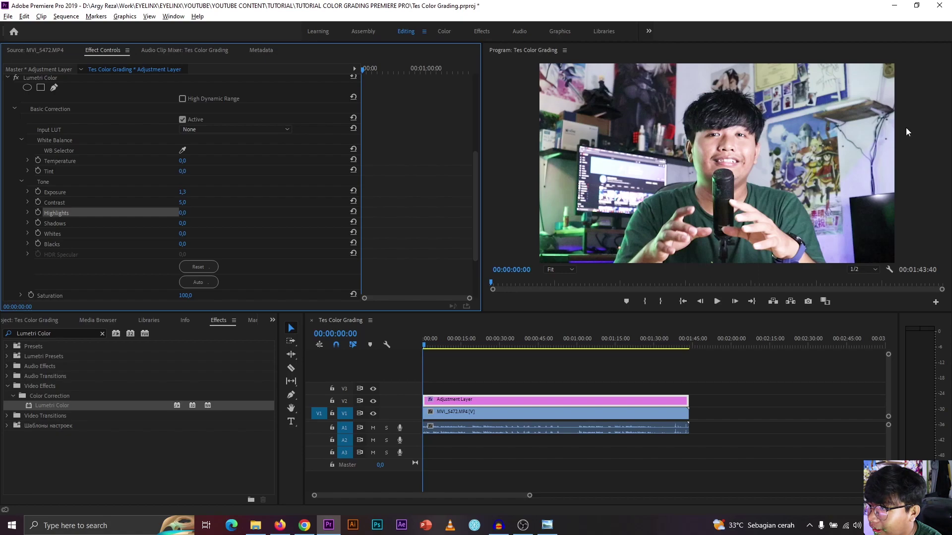
{"action": "left_click", "coordinate": [183, 213]}
{"action": "type", "text": "-99"}
{"action": "key", "text": "Return"}
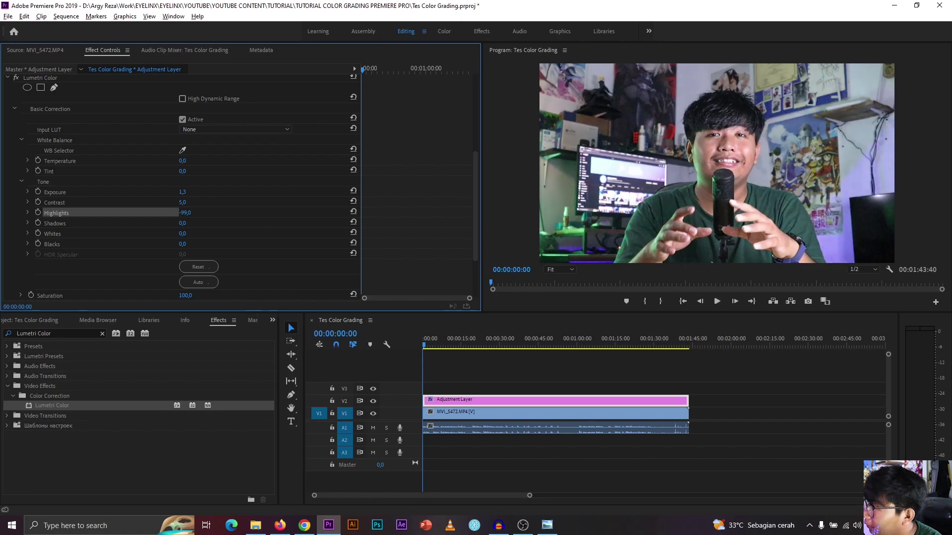
Step: Set the Basic Correction Highlights of the adjustment layer to -60
{"action": "mouse_move", "coordinate": [183, 213]}
{"action": "left_mouse_down"}
{"action": "mouse_move", "coordinate": [217, 213]}
{"action": "mouse_move", "coordinate": [195, 213]}
{"action": "left_mouse_up"}
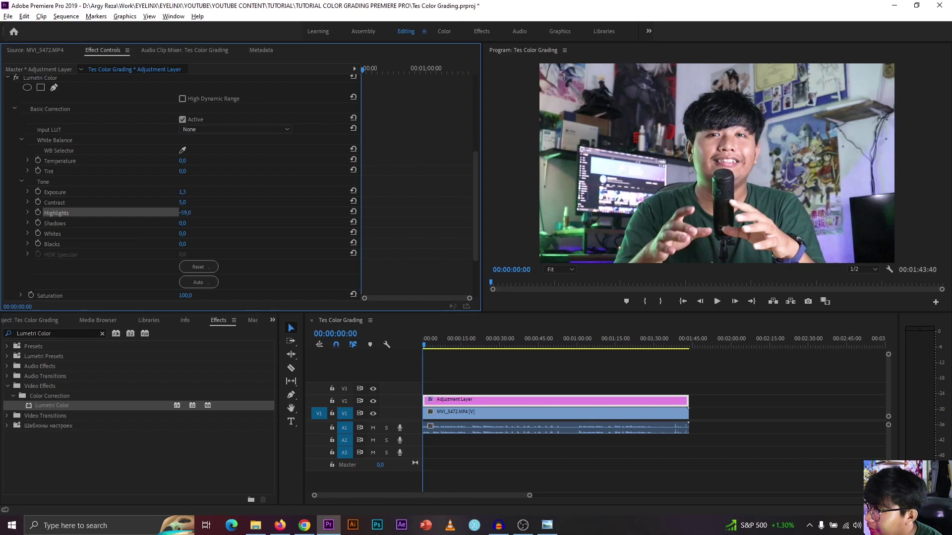
{"action": "left_click", "coordinate": [188, 213]}
{"action": "type", "text": "-60"}
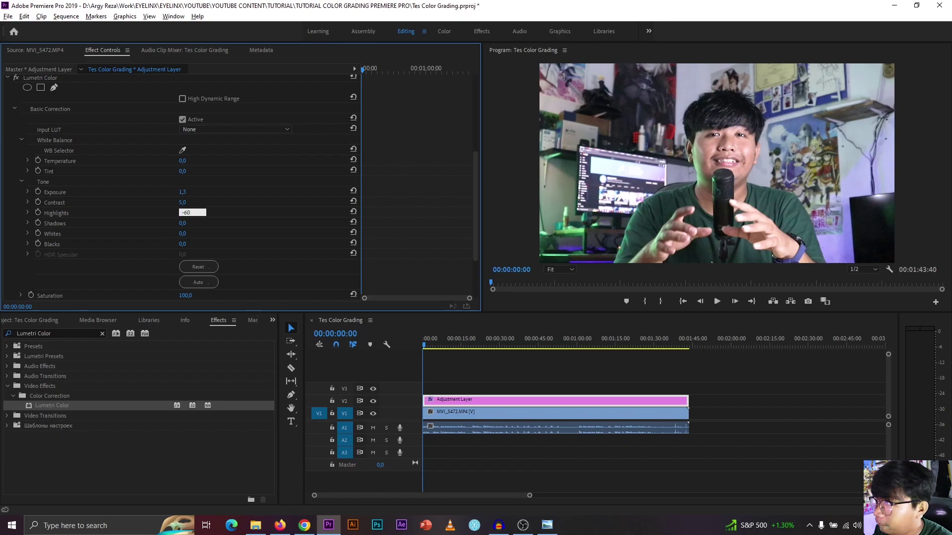
{"action": "key", "text": "Return"}
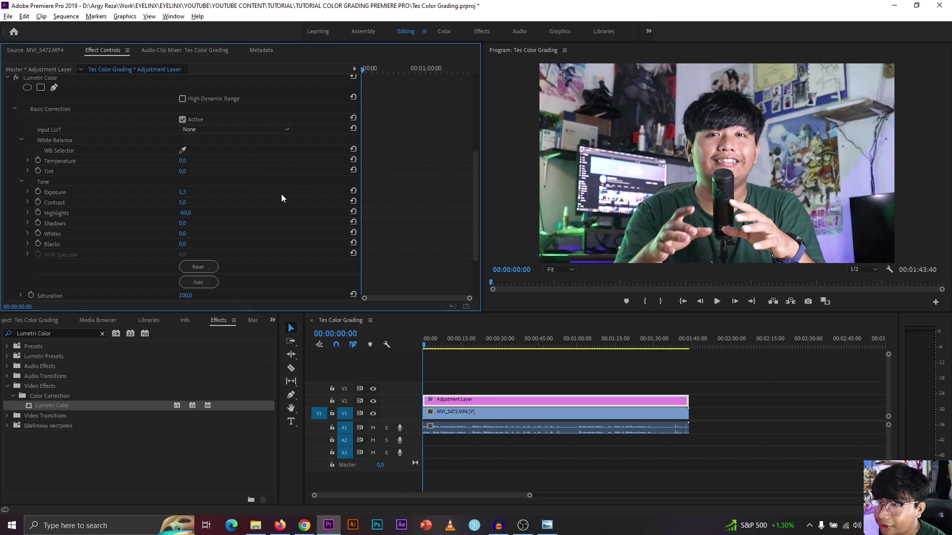
Step: Lower the Basic Correction Shadows of the adjustment layer to -24
{"action": "left_click", "coordinate": [72, 225]}
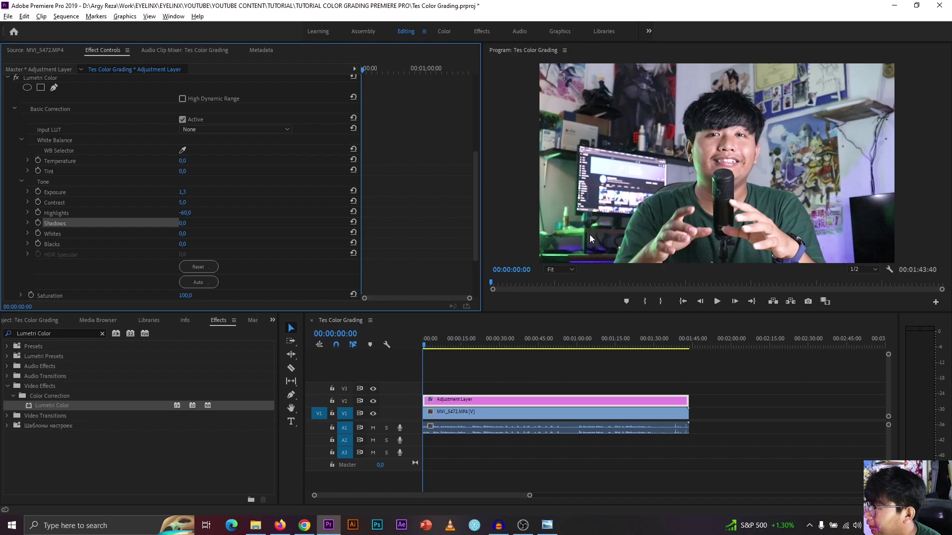
{"action": "left_click_drag", "start_coordinate": [182, 224], "coordinate": [241, 229]}
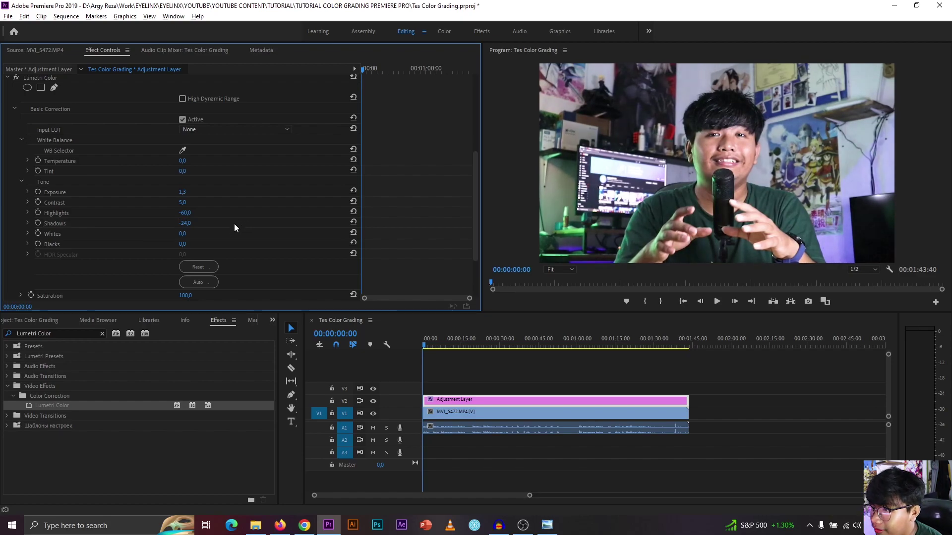
Step: Set the adjustment layer's Basic Correction Shadows to -37 and Whites to -7
{"action": "mouse_move", "coordinate": [188, 223]}
{"action": "left_mouse_down"}
{"action": "mouse_move", "coordinate": [164, 223]}
{"action": "mouse_move", "coordinate": [178, 224]}
{"action": "left_mouse_up"}
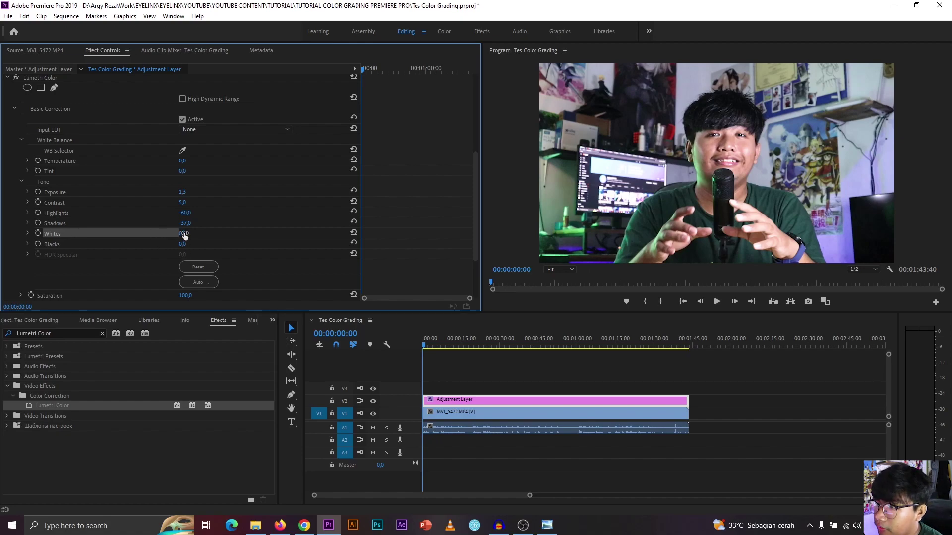
{"action": "left_click_drag", "start_coordinate": [182, 233], "coordinate": [154, 233]}
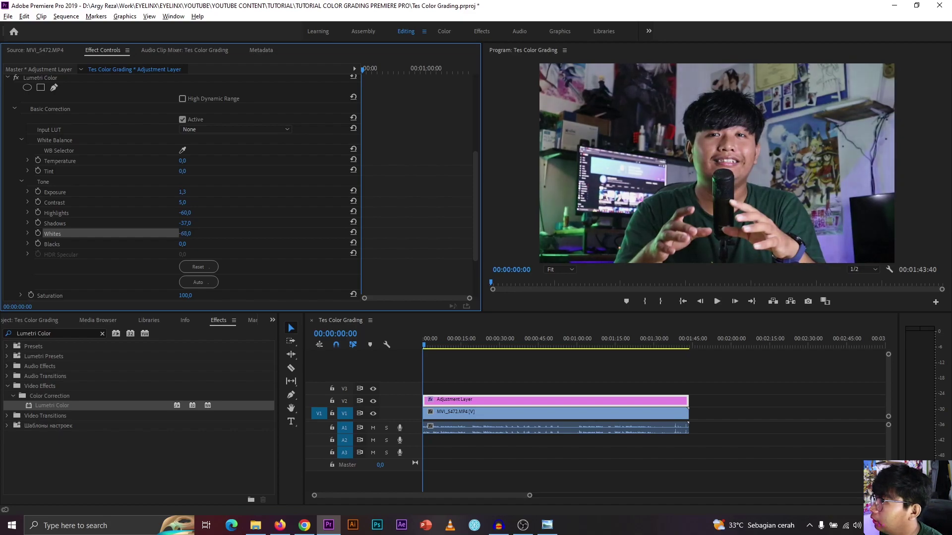
{"action": "left_click_drag", "start_coordinate": [158, 234], "coordinate": [179, 233]}
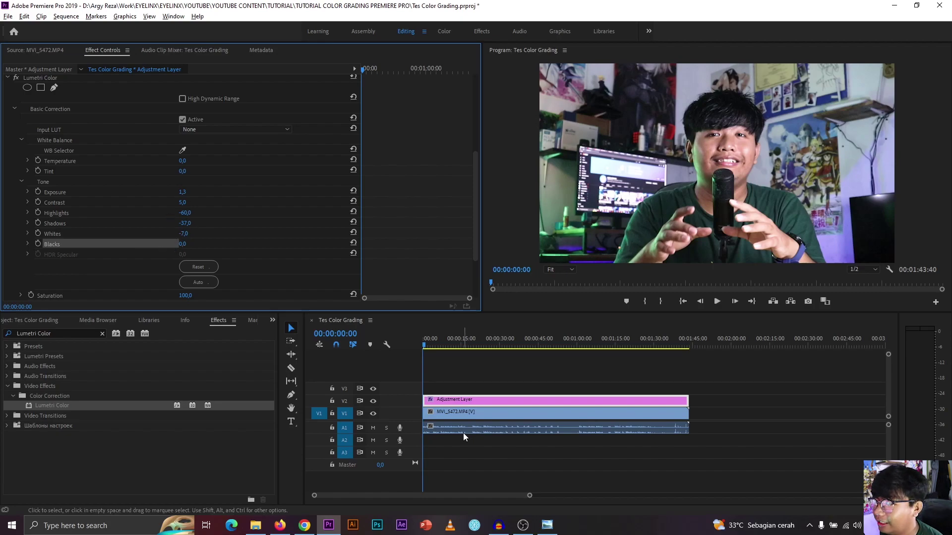
Step: Try the Basic Correction Saturation of the adjustment layer at 300, and bring it back down to about 101
{"action": "scroll", "coordinate": [113, 257], "scroll_direction": "down", "scroll_amount": 2}
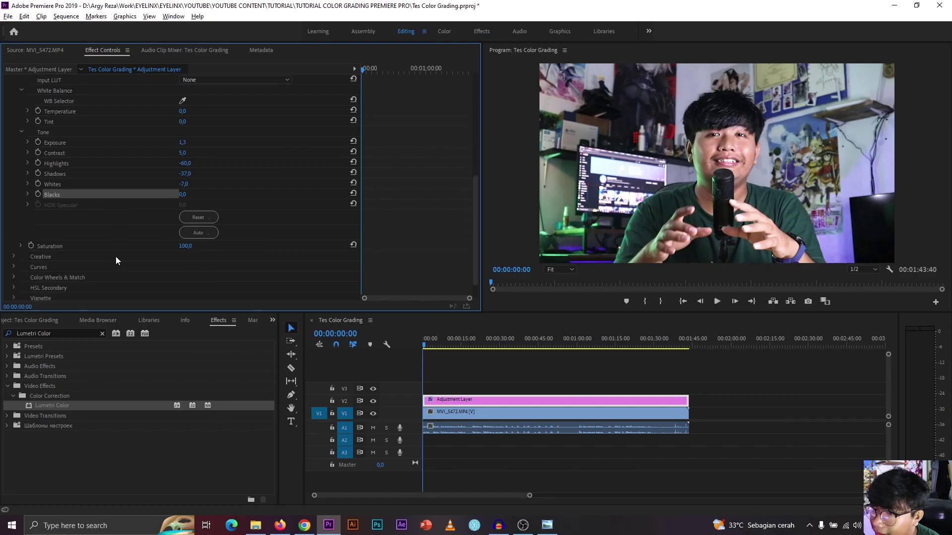
{"action": "left_click", "coordinate": [61, 245]}
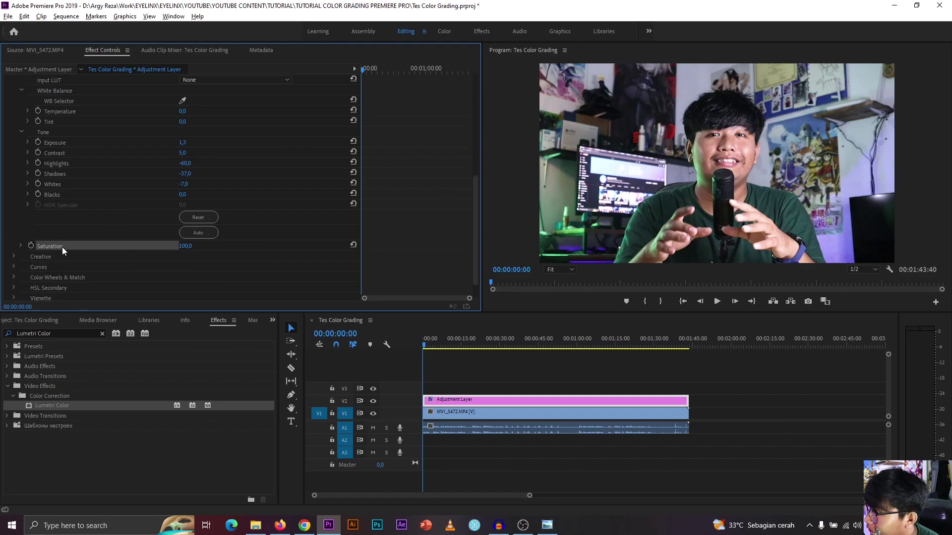
{"action": "scroll", "coordinate": [138, 261], "scroll_direction": "up", "scroll_amount": 1}
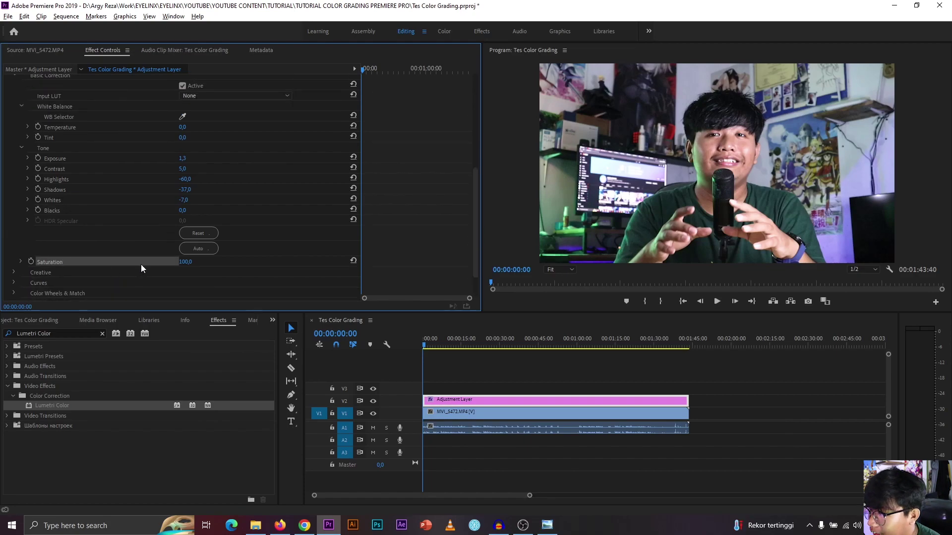
{"action": "scroll", "coordinate": [144, 271], "scroll_direction": "up", "scroll_amount": 2}
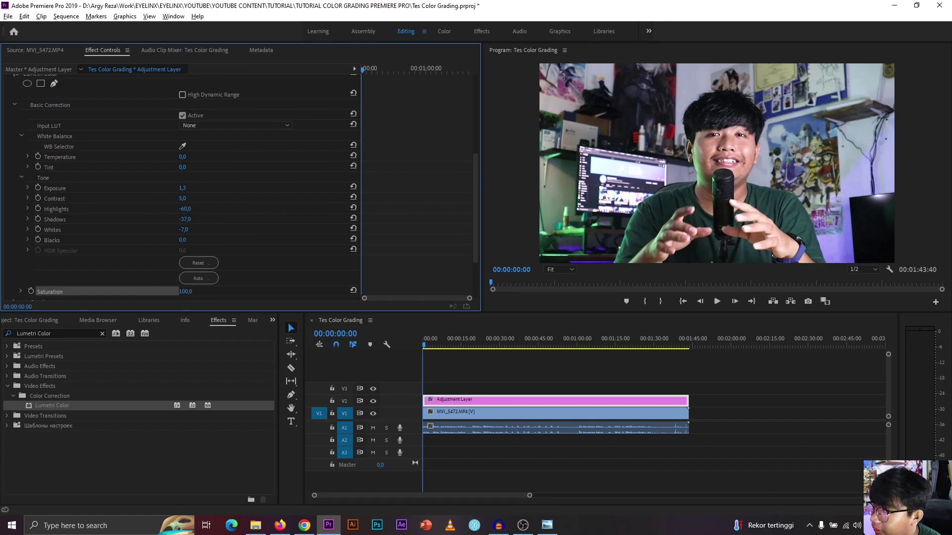
{"action": "left_click_drag", "start_coordinate": [185, 291], "coordinate": [252, 291]}
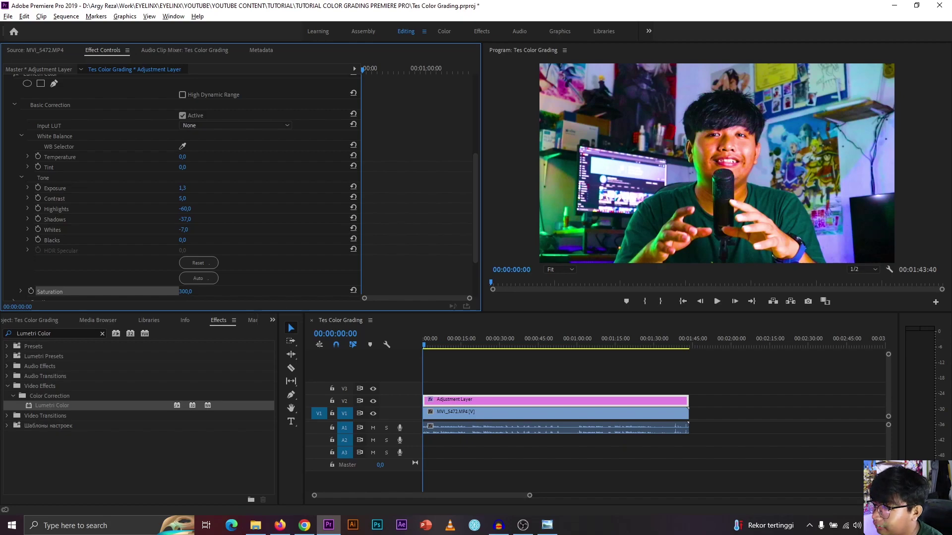
{"action": "left_click_drag", "start_coordinate": [252, 292], "coordinate": [153, 292]}
Step: Set the Basic Correction Saturation of the adjustment layer to 140
{"action": "scroll", "coordinate": [112, 275], "scroll_direction": "down", "scroll_amount": 2}
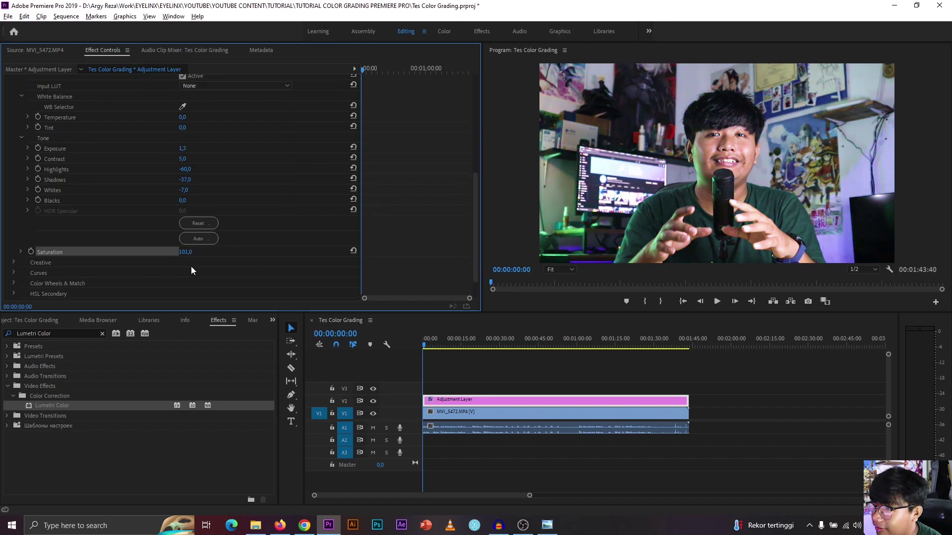
{"action": "left_click", "coordinate": [183, 251]}
{"action": "type", "text": "140"}
{"action": "key", "text": "Return"}
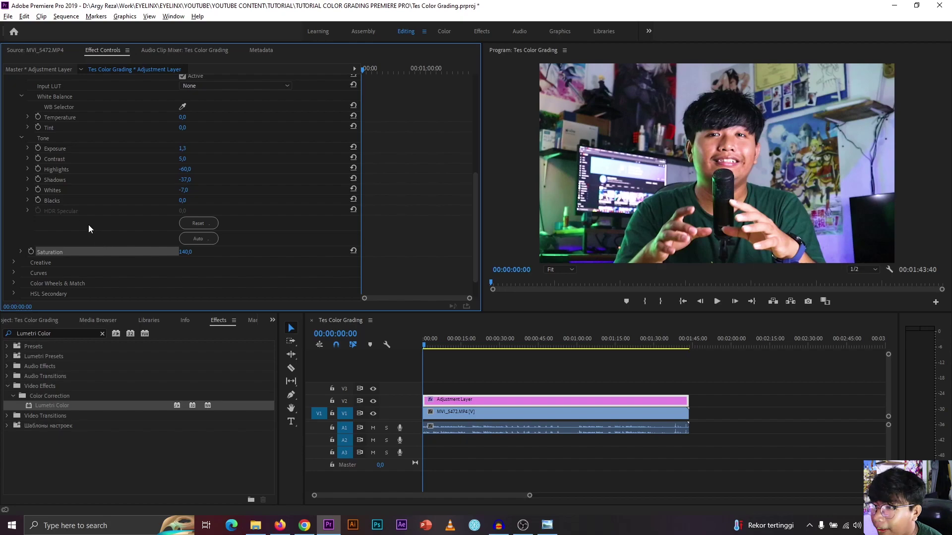
Step: Expand the Lumetri Curves section and sample the man's facial skin tone with the Hue vs Sat selector
{"action": "scroll", "coordinate": [99, 237], "scroll_direction": "down", "scroll_amount": 2}
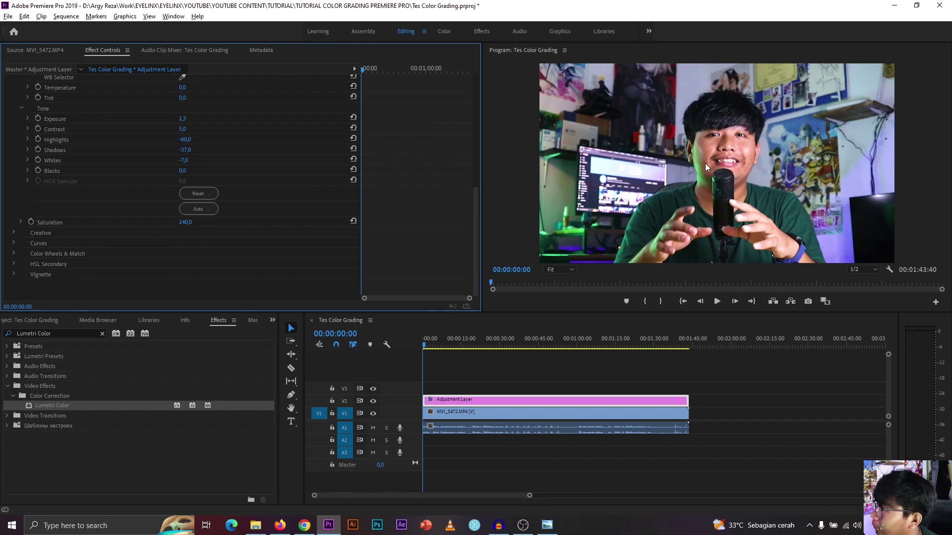
{"action": "left_click", "coordinate": [564, 226]}
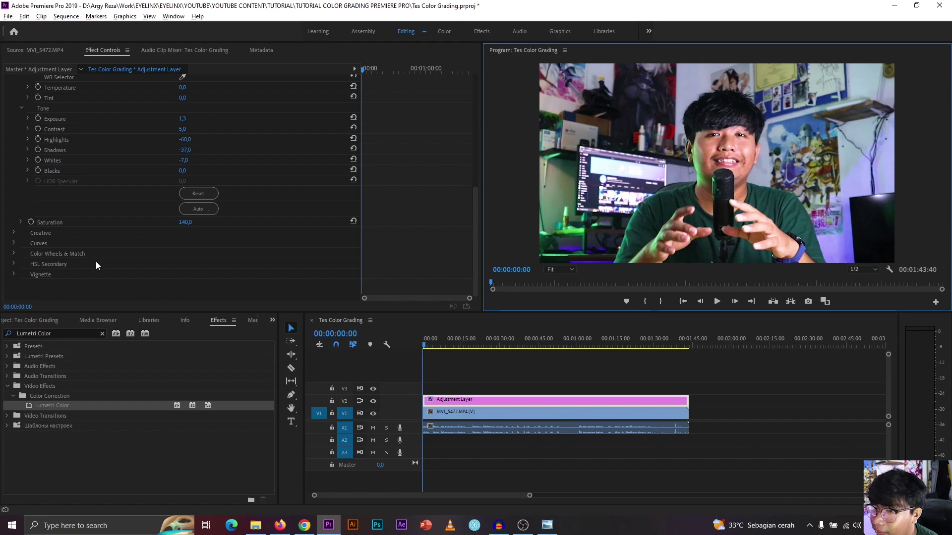
{"action": "left_click", "coordinate": [13, 243]}
{"action": "scroll", "coordinate": [70, 224], "scroll_direction": "down", "scroll_amount": 3}
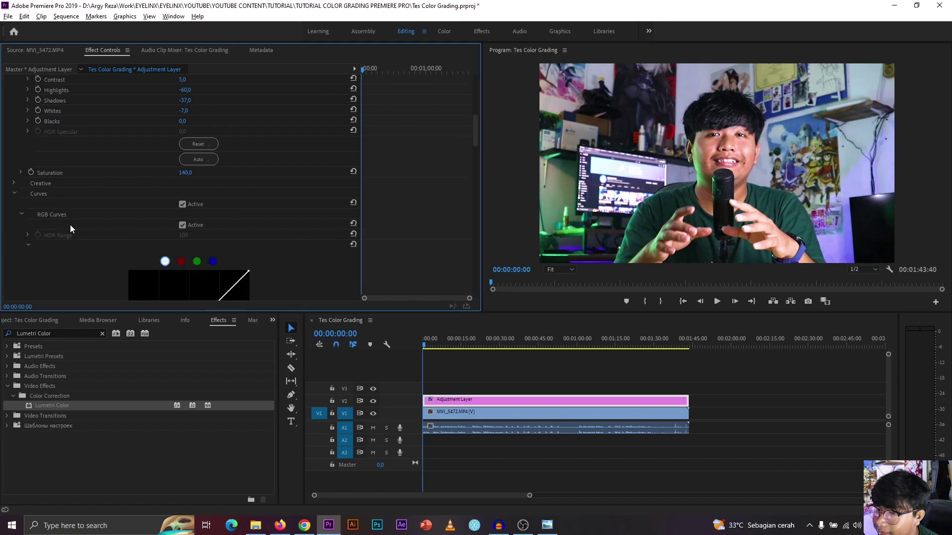
{"action": "scroll", "coordinate": [74, 228], "scroll_direction": "down", "scroll_amount": 3}
{"action": "scroll", "coordinate": [70, 198], "scroll_direction": "down", "scroll_amount": 8}
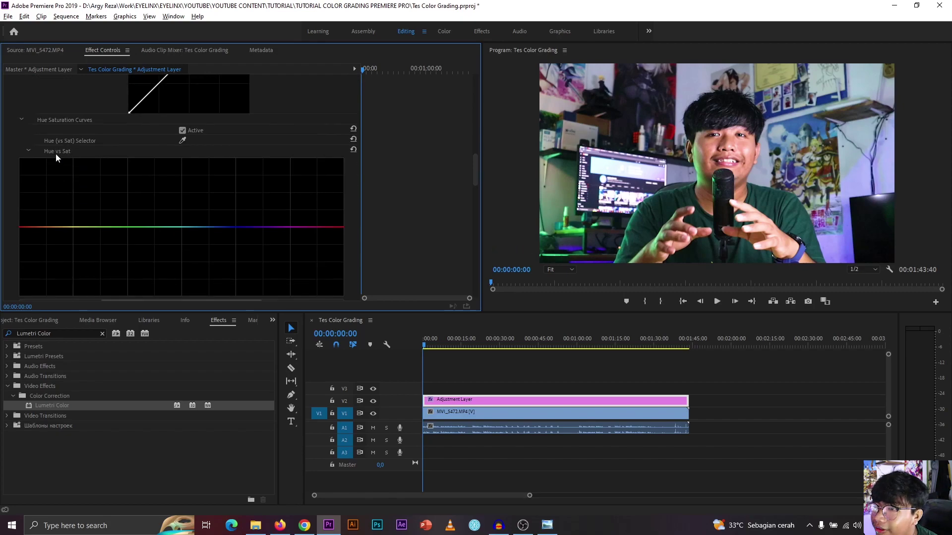
{"action": "scroll", "coordinate": [61, 154], "scroll_direction": "down", "scroll_amount": 1}
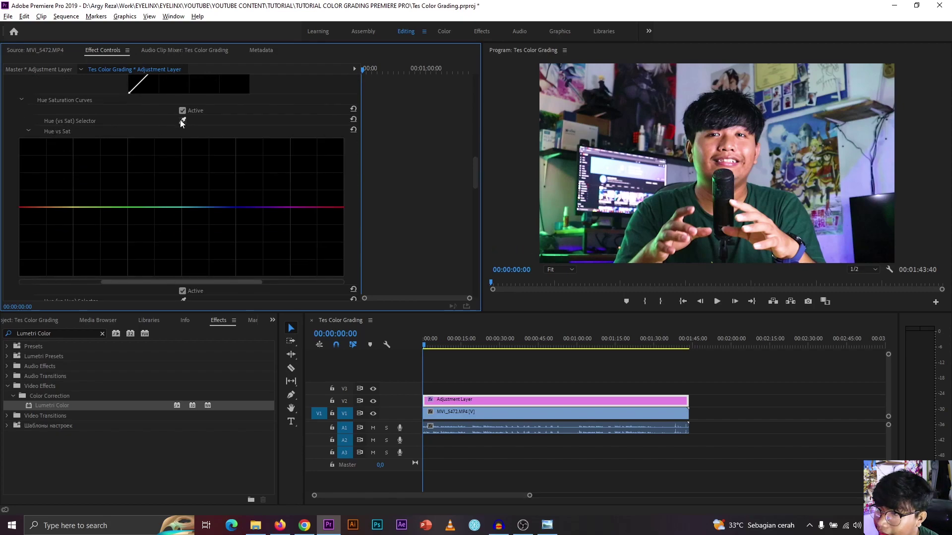
{"action": "left_click", "coordinate": [182, 121]}
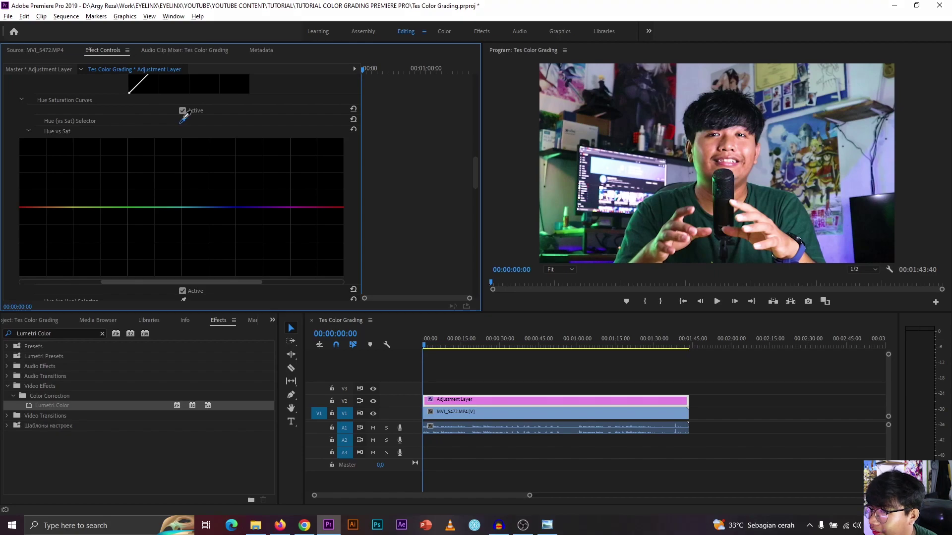
{"action": "left_click", "coordinate": [708, 151]}
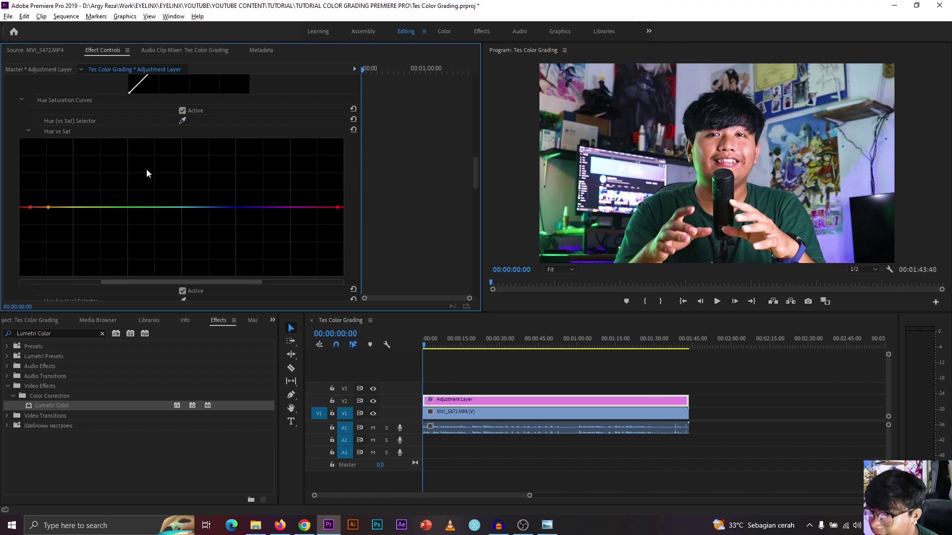
Step: Lower the red and orange points of the Hue vs Sat curve moderately, and add a yellow point beside them
{"action": "left_click_drag", "start_coordinate": [31, 207], "coordinate": [29, 268]}
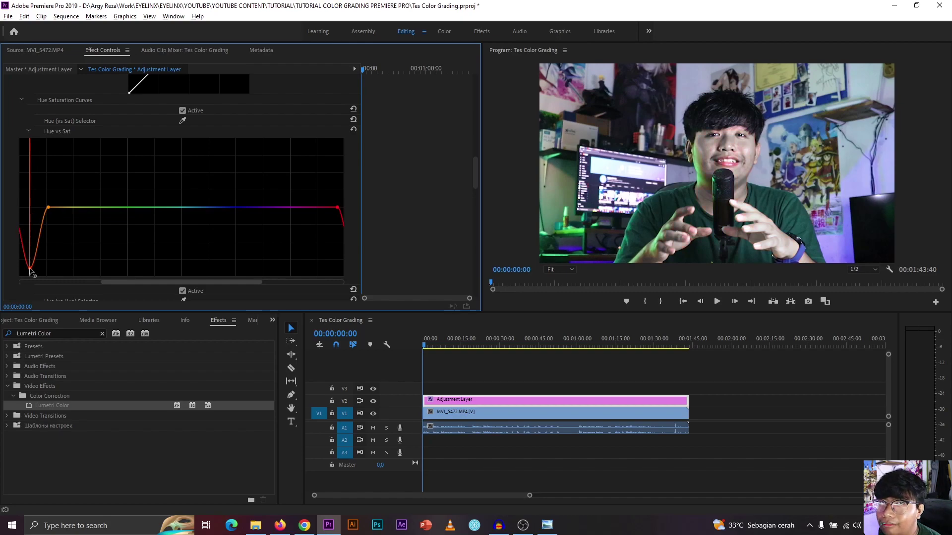
{"action": "left_click_drag", "start_coordinate": [30, 270], "coordinate": [31, 229]}
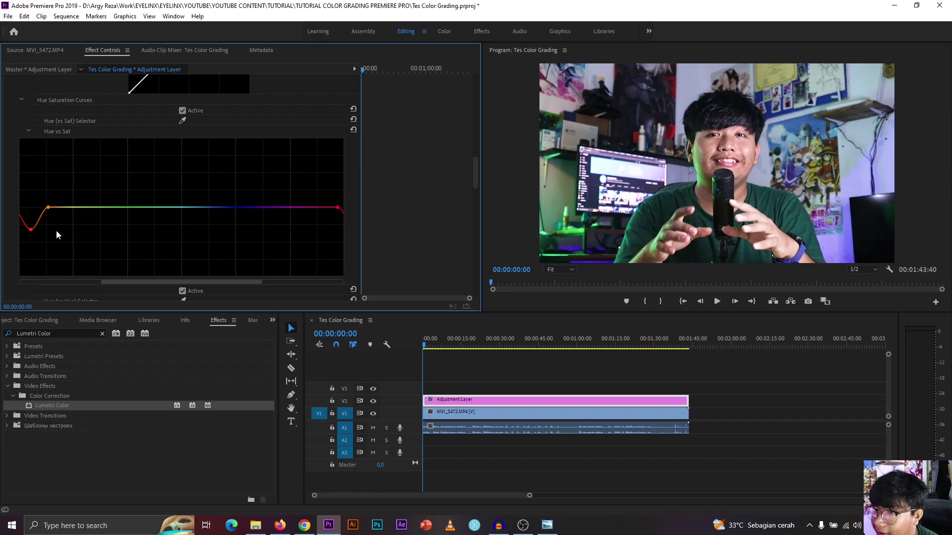
{"action": "left_click_drag", "start_coordinate": [48, 208], "coordinate": [47, 224]}
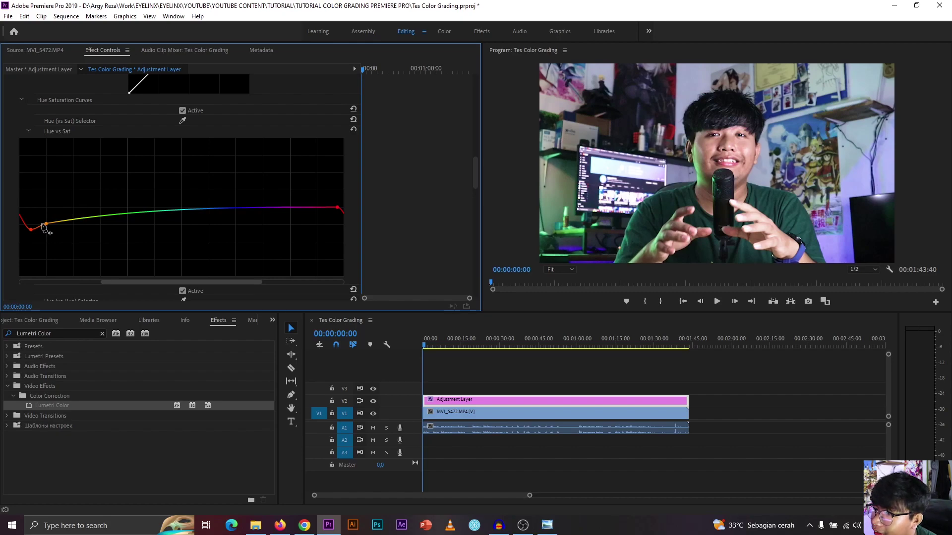
{"action": "left_click", "coordinate": [72, 219]}
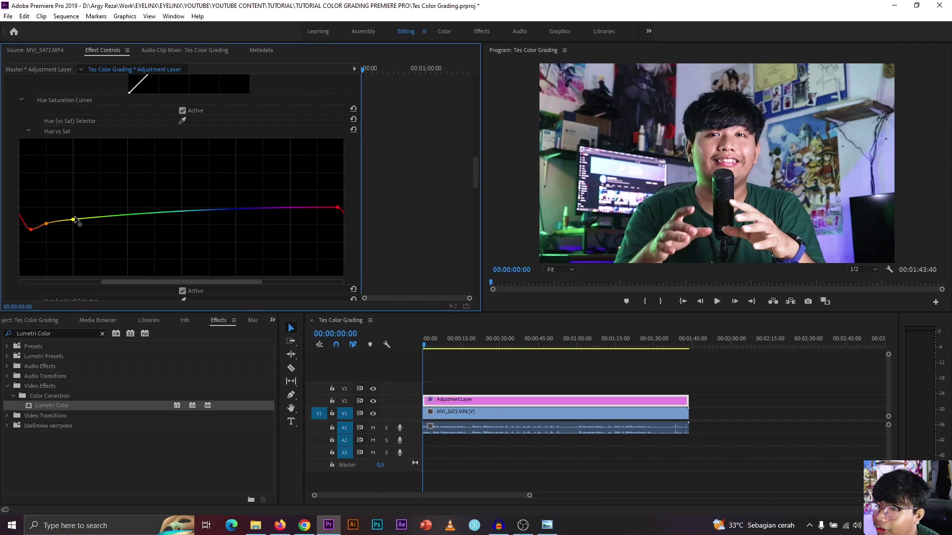
Step: Try raising the yellow point of the Hue vs Sat curve to the neutral line, and undo the change
{"action": "mouse_move", "coordinate": [78, 220]}
{"action": "left_mouse_down"}
{"action": "mouse_move", "coordinate": [74, 198]}
{"action": "mouse_move", "coordinate": [74, 206]}
{"action": "left_mouse_up"}
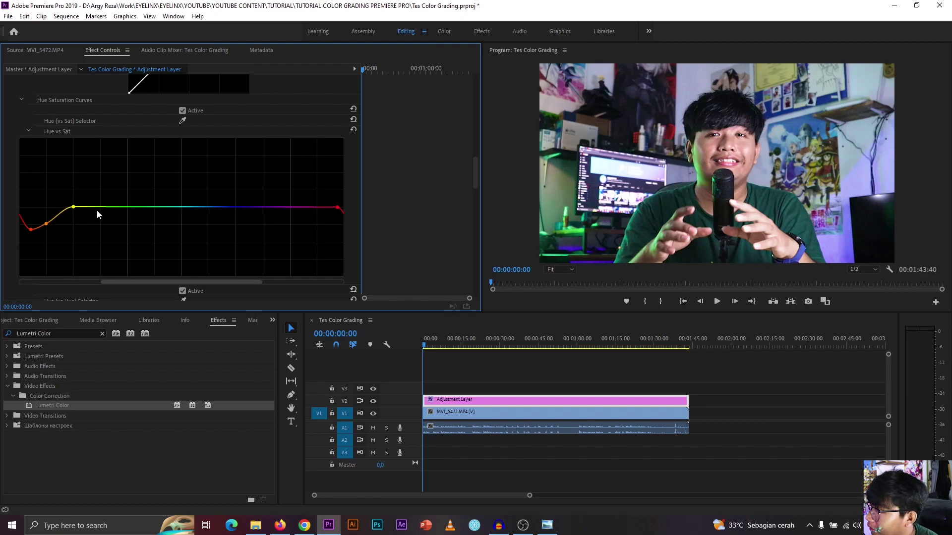
{"action": "key", "text": "ctrl+z"}
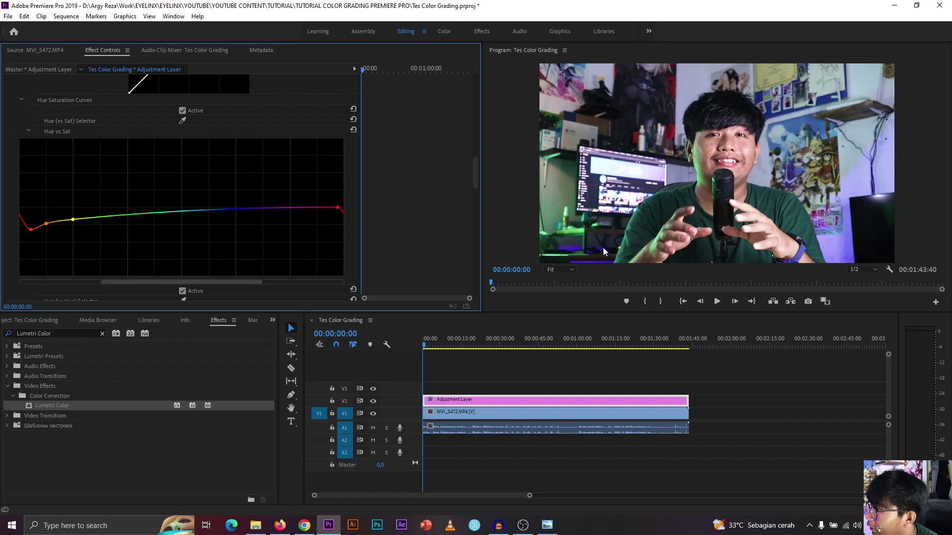
Step: Sample the green glow behind the monitor for the Hue vs Sat curve and lower its green points slightly
{"action": "left_click", "coordinate": [183, 121]}
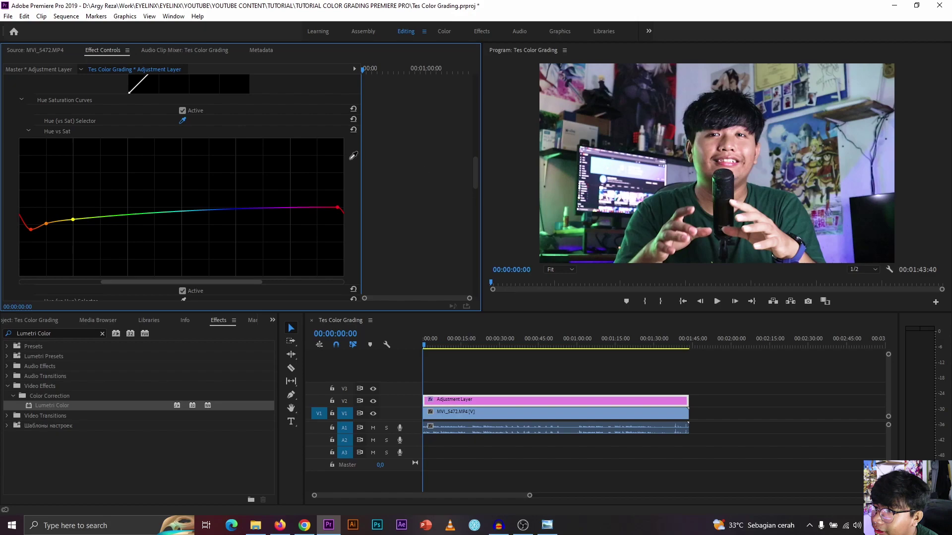
{"action": "left_click", "coordinate": [576, 231]}
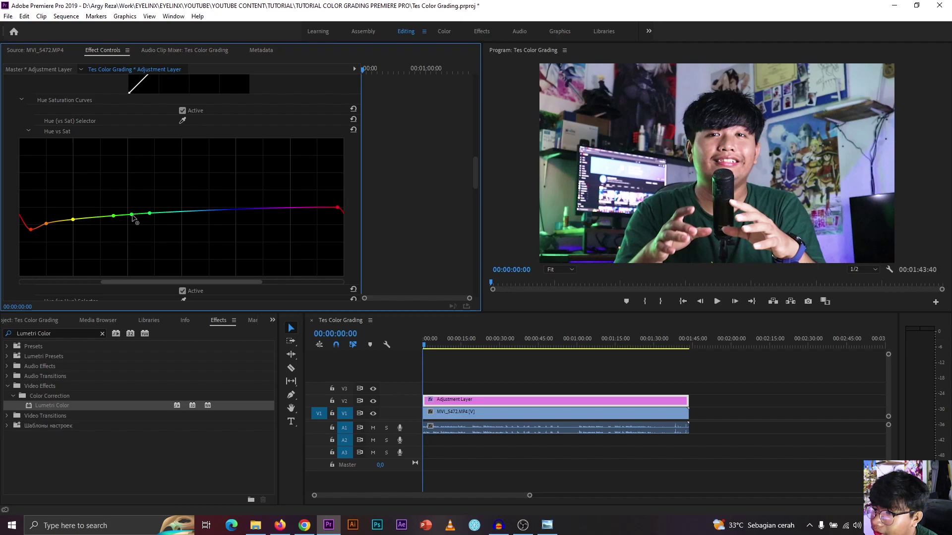
{"action": "mouse_move", "coordinate": [132, 215]}
{"action": "left_mouse_down"}
{"action": "mouse_move", "coordinate": [132, 243]}
{"action": "mouse_move", "coordinate": [131, 224]}
{"action": "mouse_move", "coordinate": [132, 240]}
{"action": "mouse_move", "coordinate": [114, 221]}
{"action": "mouse_move", "coordinate": [114, 234]}
{"action": "mouse_move", "coordinate": [116, 216]}
{"action": "left_mouse_up"}
{"action": "mouse_move", "coordinate": [149, 214]}
{"action": "left_mouse_down"}
{"action": "mouse_move", "coordinate": [154, 231]}
{"action": "mouse_move", "coordinate": [154, 219]}
{"action": "left_mouse_up"}
{"action": "left_click_drag", "start_coordinate": [132, 236], "coordinate": [115, 216]}
{"action": "left_click_drag", "start_coordinate": [133, 224], "coordinate": [114, 219]}
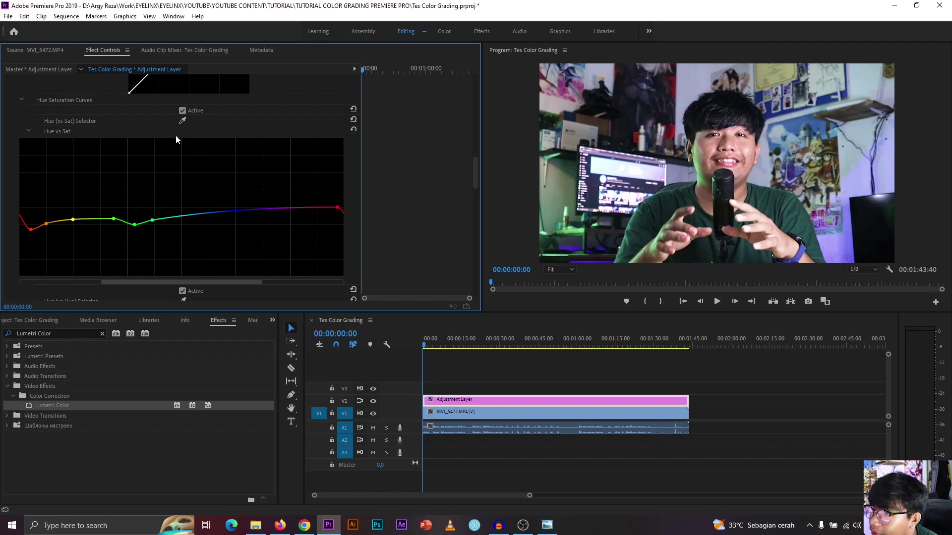
Step: Sample the bluish-purple wall glow for the Hue vs Sat curve and raise its blue points slightly above neutral
{"action": "left_click", "coordinate": [182, 121]}
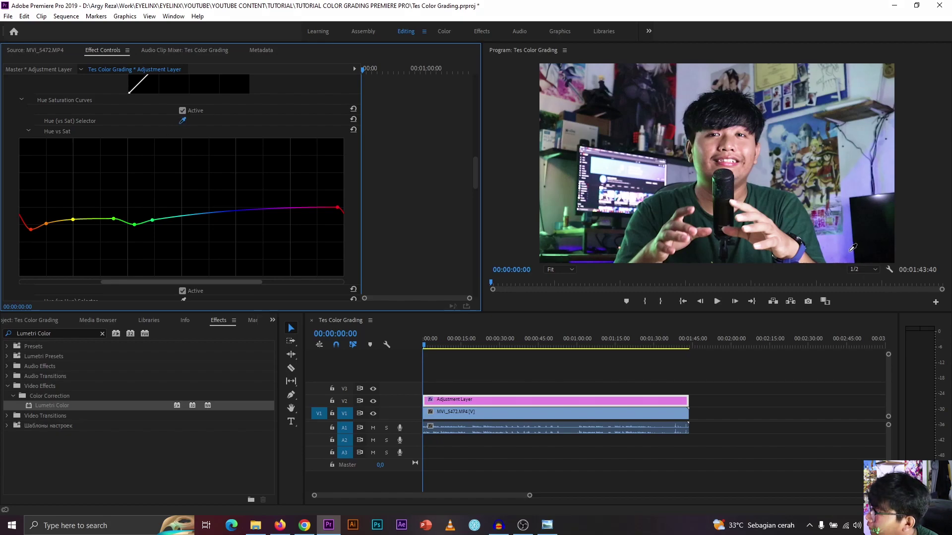
{"action": "left_click", "coordinate": [850, 250]}
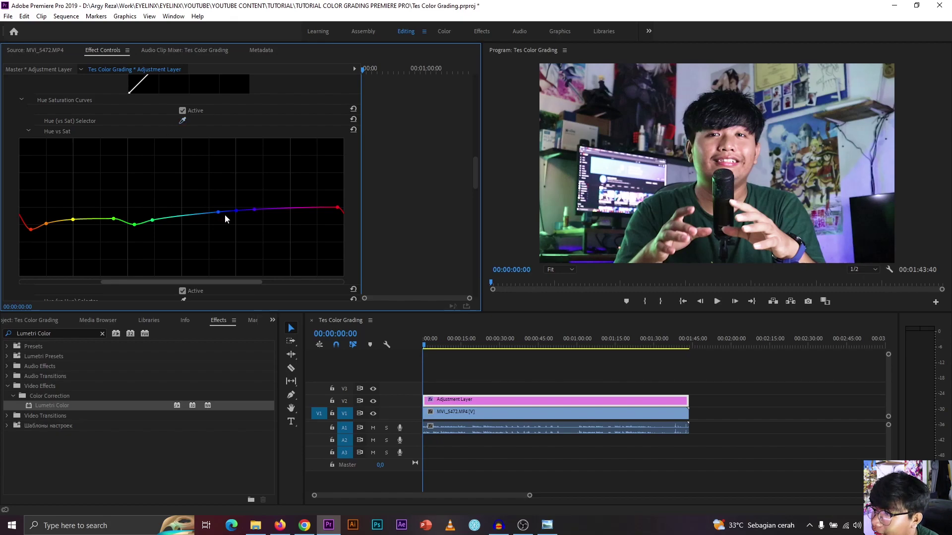
{"action": "left_click_drag", "start_coordinate": [218, 212], "coordinate": [239, 206]}
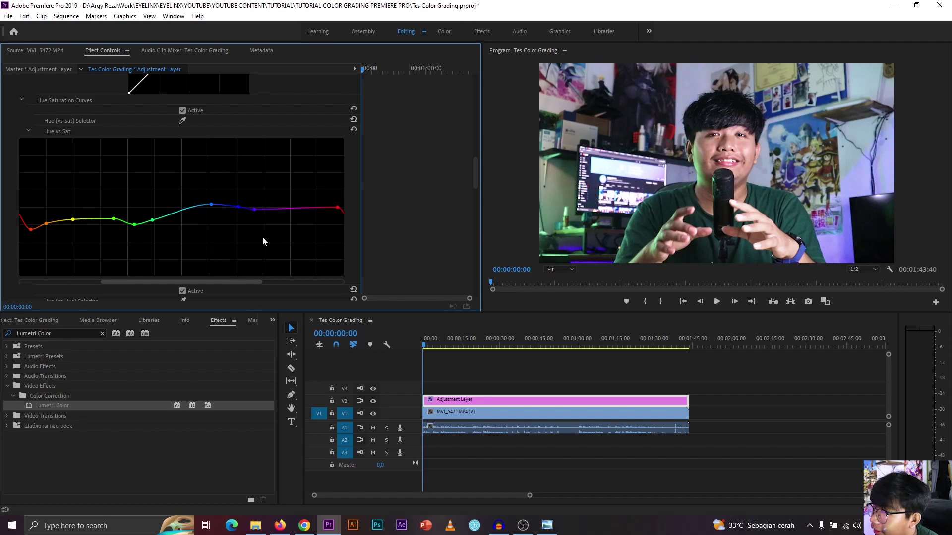
{"action": "left_click_drag", "start_coordinate": [239, 207], "coordinate": [237, 203]}
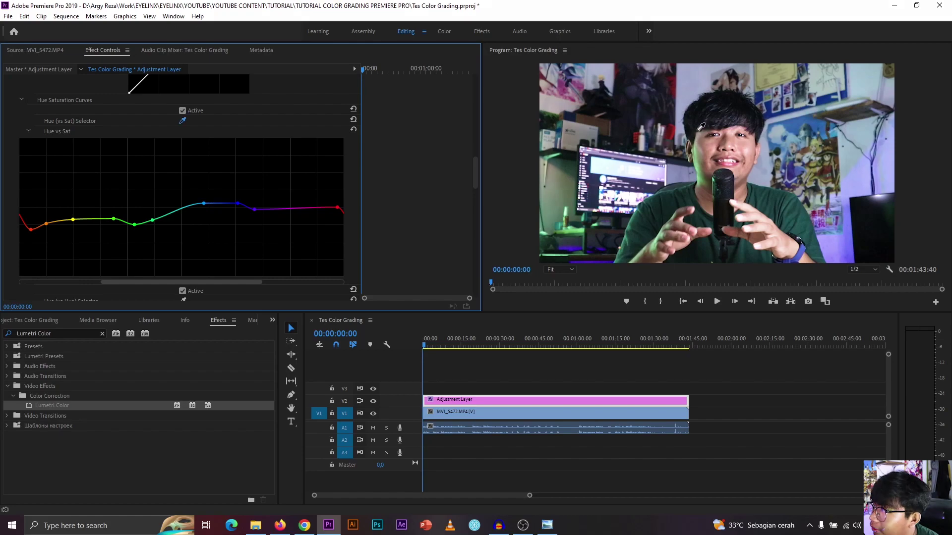
Step: Sample the red objects behind the subject for the Hue vs Sat curve and lower the added red points slightly
{"action": "left_click", "coordinate": [636, 136]}
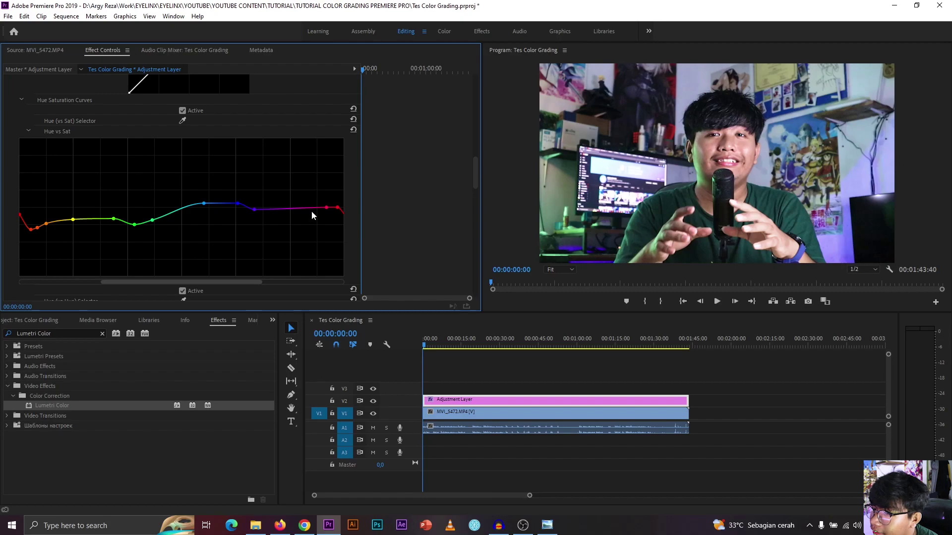
{"action": "left_click", "coordinate": [183, 121]}
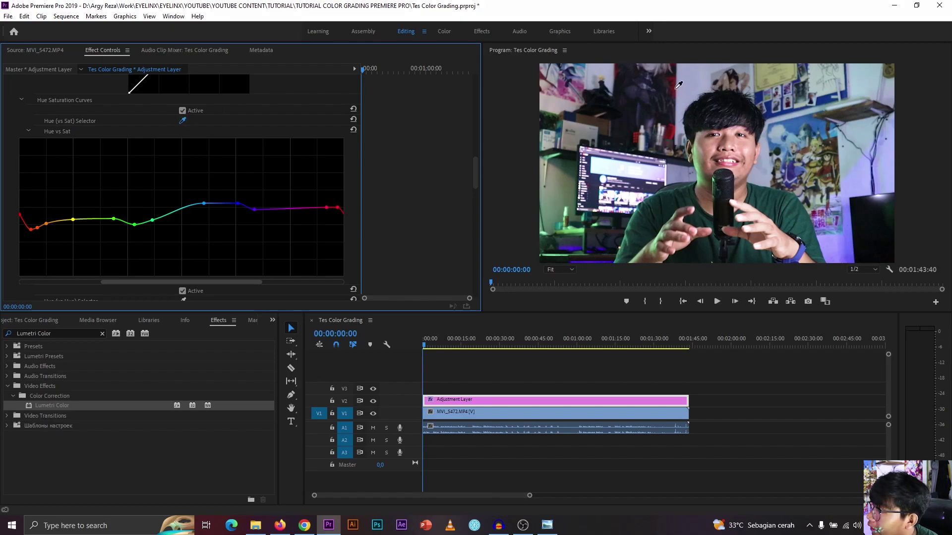
{"action": "left_click", "coordinate": [677, 128]}
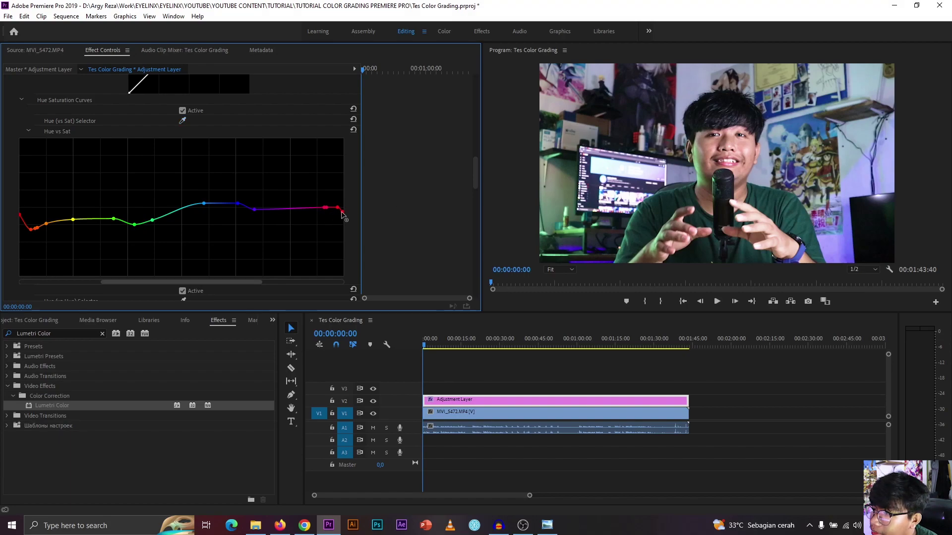
{"action": "mouse_move", "coordinate": [342, 213]}
{"action": "left_mouse_down"}
{"action": "mouse_move", "coordinate": [340, 223]}
{"action": "mouse_move", "coordinate": [341, 212]}
{"action": "left_mouse_up"}
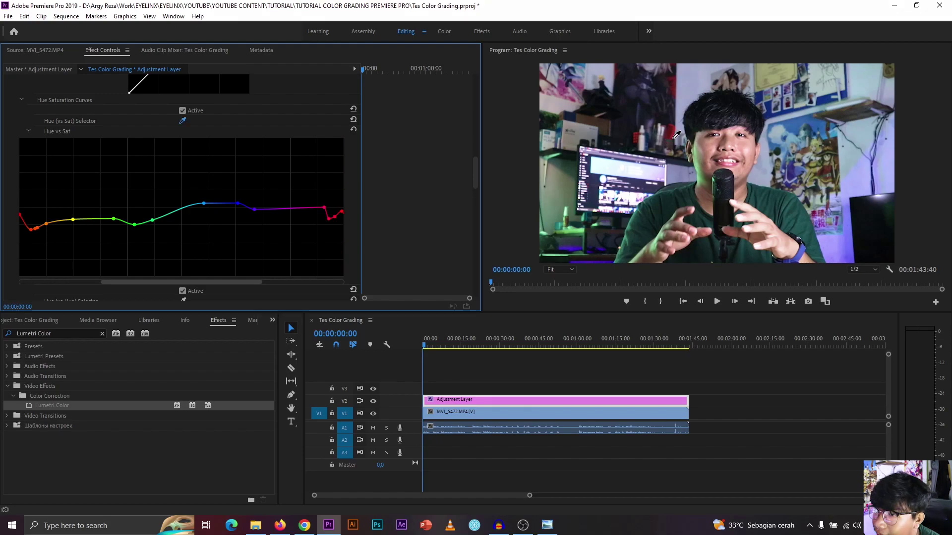
Step: Lower the red end point of the Hue vs Sat curve slightly to reduce red saturation
{"action": "left_click", "coordinate": [19, 215]}
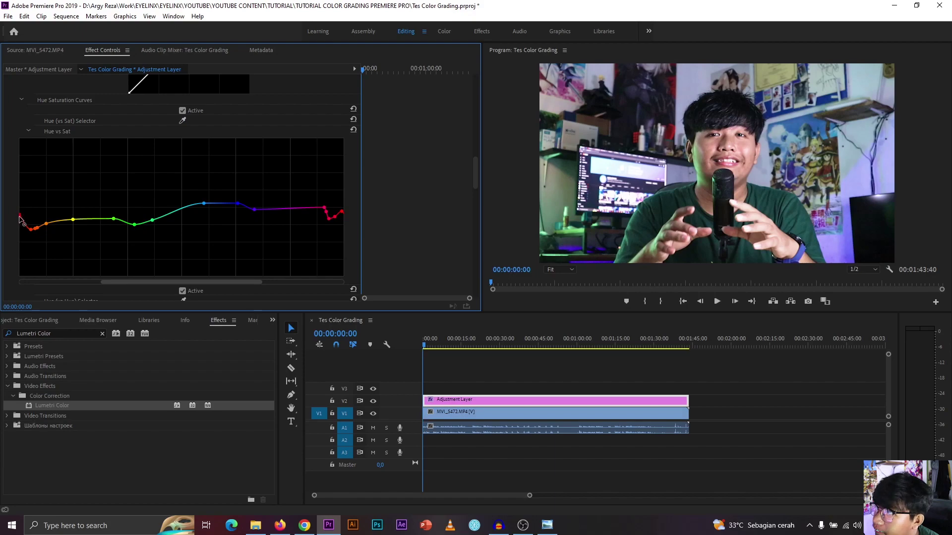
{"action": "left_click_drag", "start_coordinate": [19, 216], "coordinate": [17, 233]}
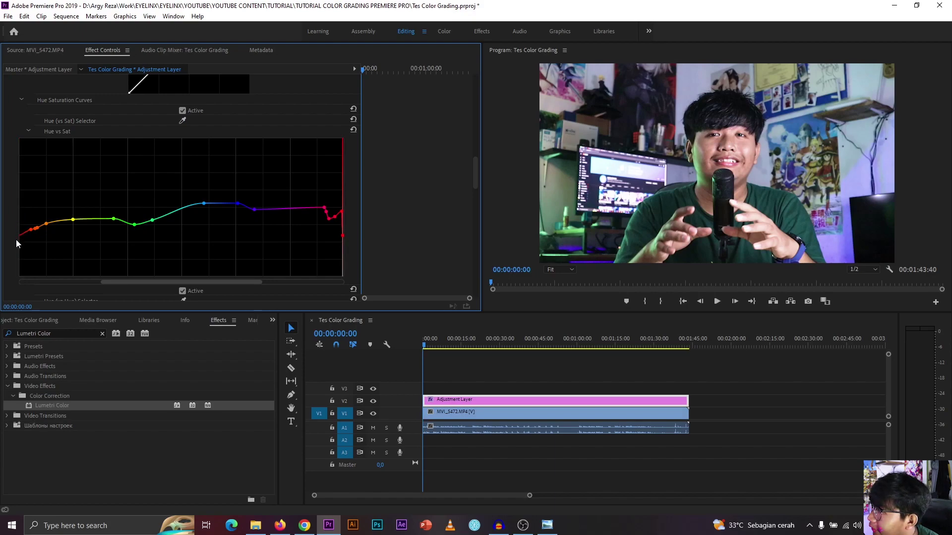
{"action": "mouse_move", "coordinate": [16, 229]}
{"action": "left_mouse_down"}
{"action": "mouse_move", "coordinate": [17, 237]}
{"action": "mouse_move", "coordinate": [19, 215]}
{"action": "mouse_move", "coordinate": [18, 224]}
{"action": "left_mouse_up"}
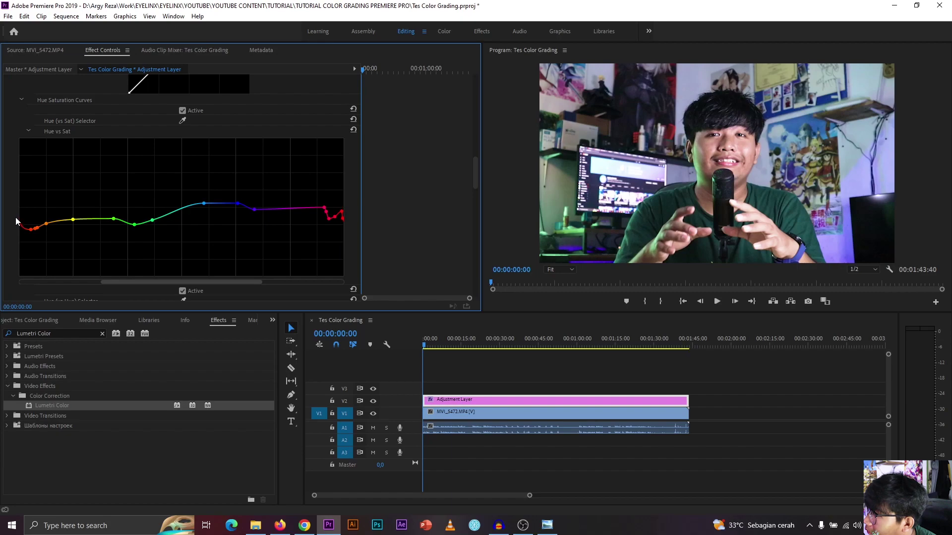
{"action": "key", "text": "shift+1"}
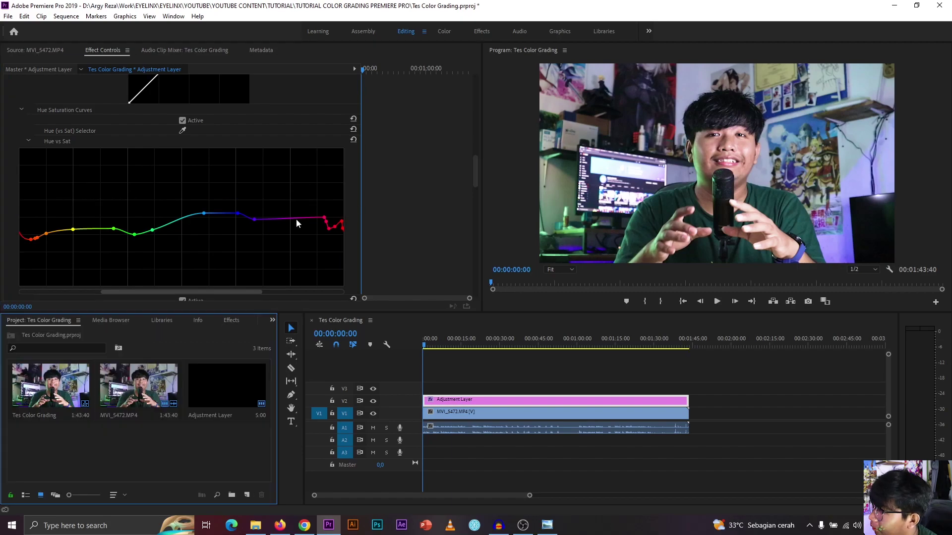
Step: Examine the RGB Curves of the adjustment layer, viewing the white, red, green and blue channels in turn
{"action": "scroll", "coordinate": [296, 219], "scroll_direction": "down", "scroll_amount": 2}
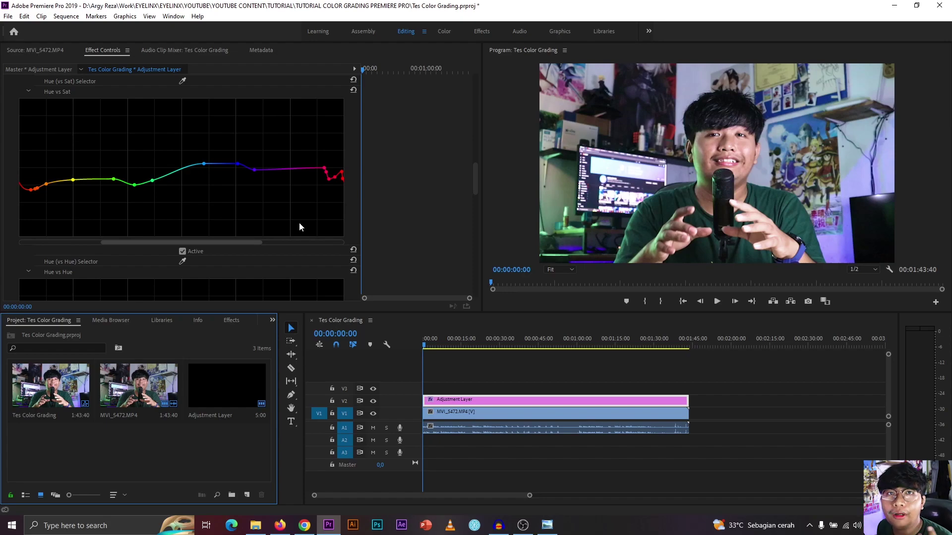
{"action": "scroll", "coordinate": [292, 233], "scroll_direction": "up", "scroll_amount": 5}
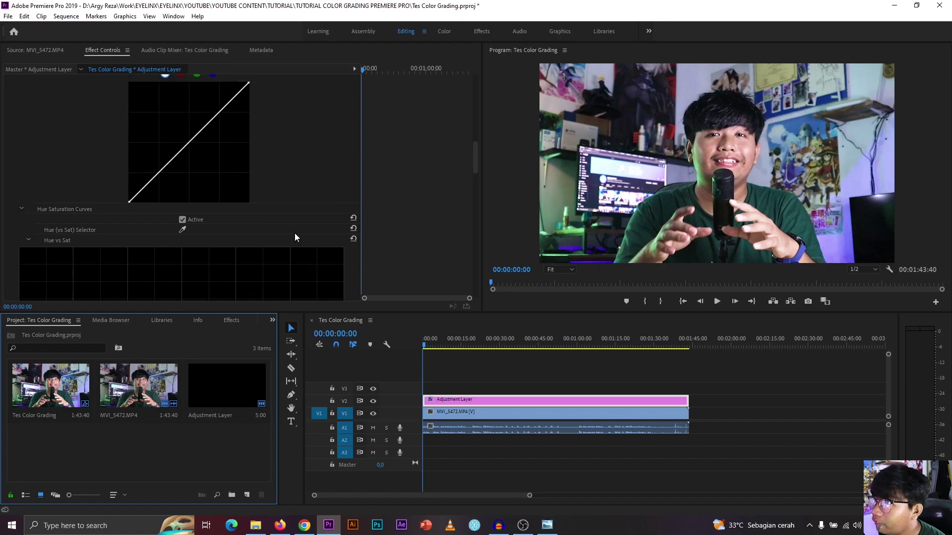
{"action": "scroll", "coordinate": [295, 236], "scroll_direction": "up", "scroll_amount": 1}
{"action": "scroll", "coordinate": [293, 243], "scroll_direction": "down", "scroll_amount": 1}
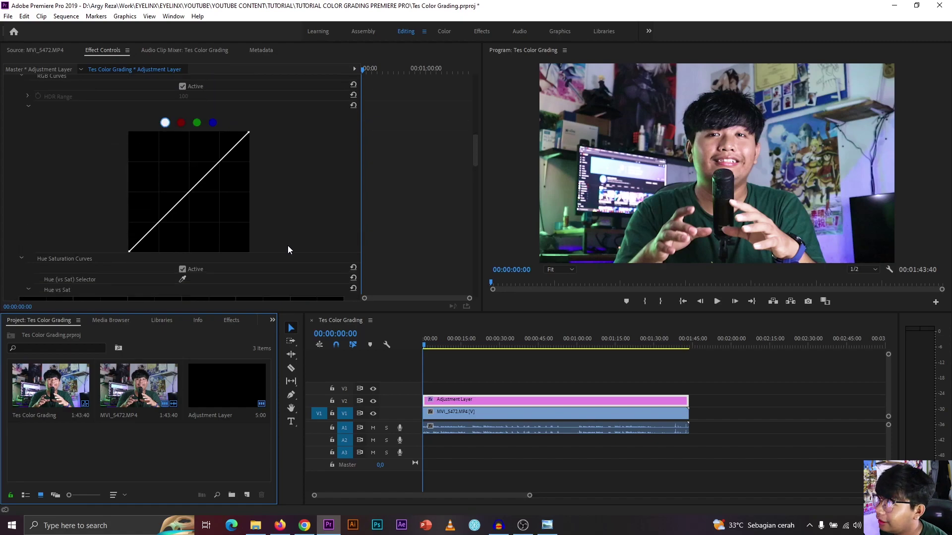
{"action": "scroll", "coordinate": [287, 248], "scroll_direction": "up", "scroll_amount": 1}
{"action": "scroll", "coordinate": [297, 226], "scroll_direction": "down", "scroll_amount": 1}
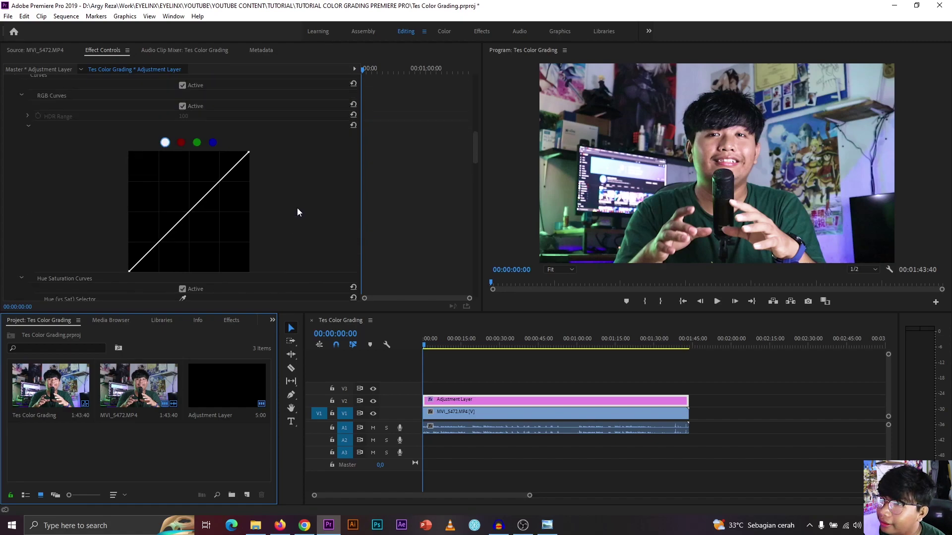
{"action": "scroll", "coordinate": [292, 208], "scroll_direction": "up", "scroll_amount": 2}
{"action": "scroll", "coordinate": [287, 198], "scroll_direction": "down", "scroll_amount": 2}
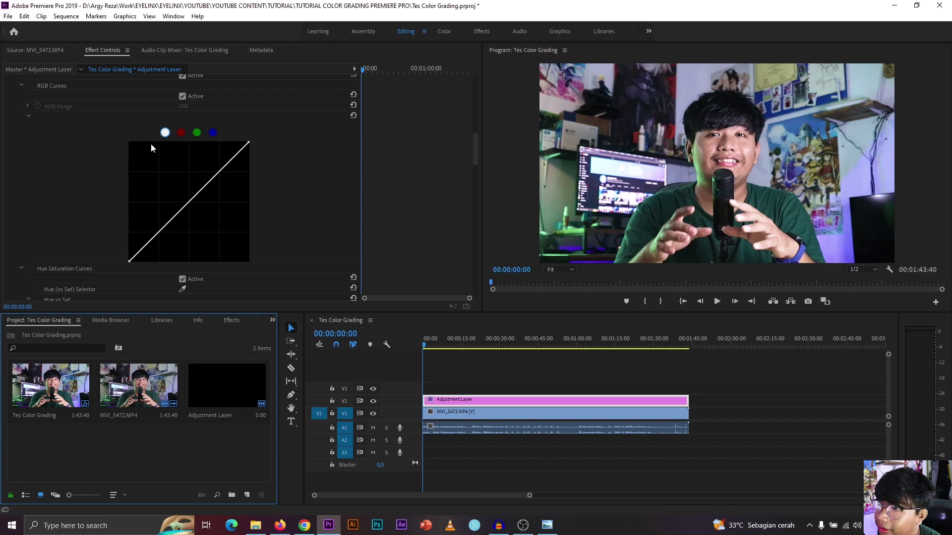
{"action": "left_click", "coordinate": [165, 132]}
{"action": "scroll", "coordinate": [137, 139], "scroll_direction": "up", "scroll_amount": 1}
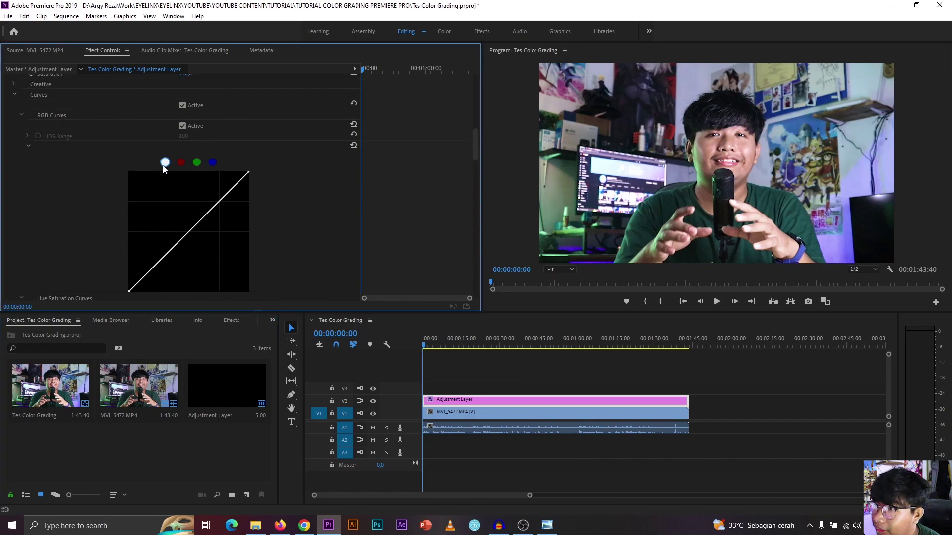
{"action": "scroll", "coordinate": [163, 169], "scroll_direction": "down", "scroll_amount": 1}
{"action": "left_click", "coordinate": [181, 133]}
{"action": "left_click", "coordinate": [197, 132]}
{"action": "left_click", "coordinate": [213, 132]}
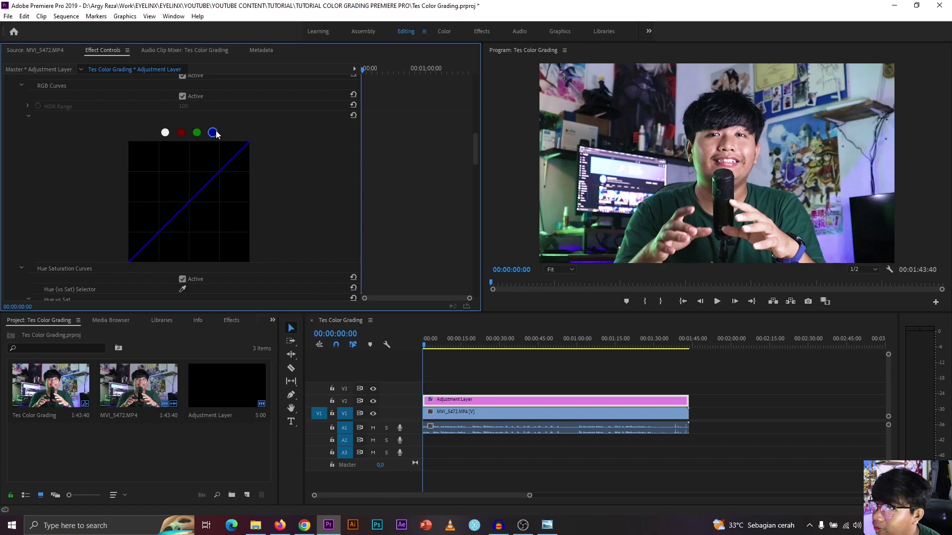
{"action": "left_click", "coordinate": [165, 132]}
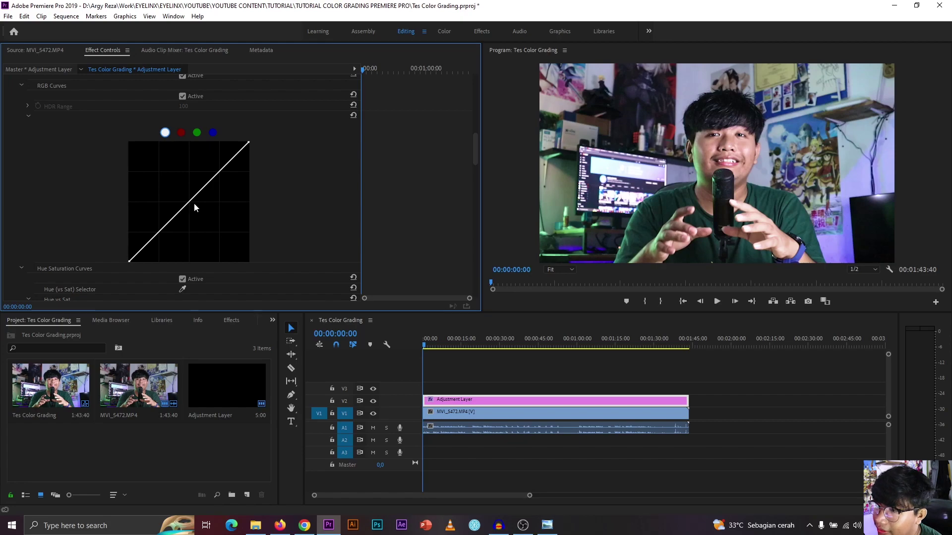
Step: Shape the white RGB curve with shadow, midtone and highlight points, keeping the shadows and midtones slightly above the diagonal
{"action": "scroll", "coordinate": [320, 216], "scroll_direction": "down", "scroll_amount": 1}
{"action": "scroll", "coordinate": [308, 213], "scroll_direction": "up", "scroll_amount": 1}
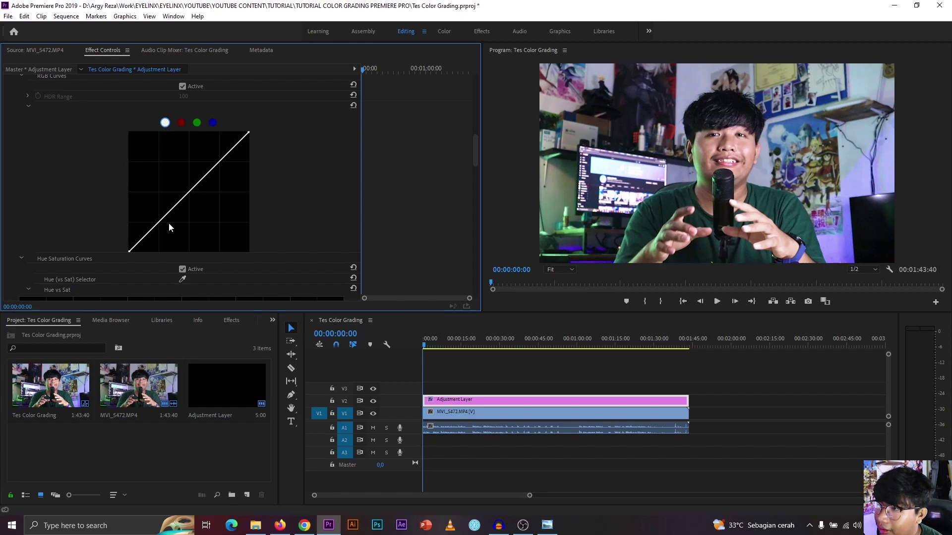
{"action": "left_click_drag", "start_coordinate": [186, 193], "coordinate": [200, 175]}
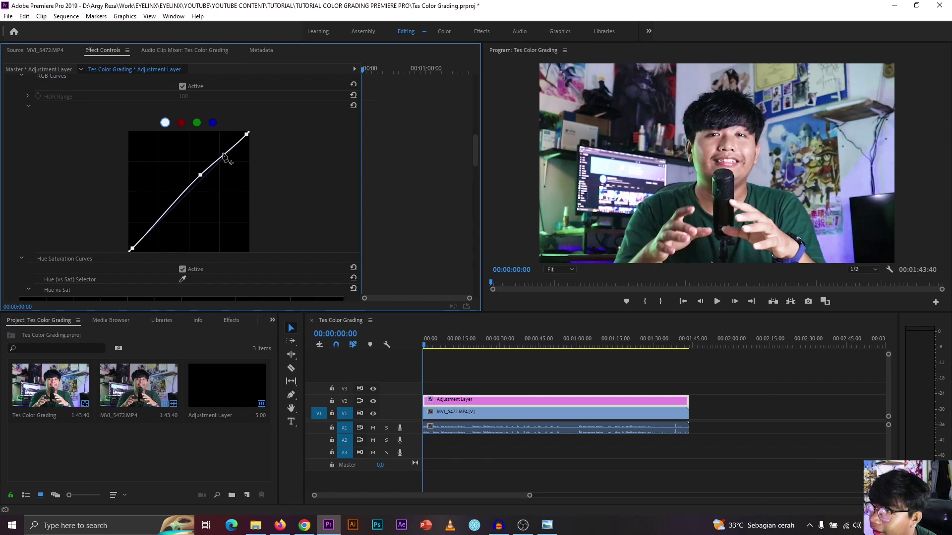
{"action": "mouse_move", "coordinate": [224, 156]}
{"action": "left_mouse_down"}
{"action": "mouse_move", "coordinate": [218, 149]}
{"action": "mouse_move", "coordinate": [222, 160]}
{"action": "left_mouse_up"}
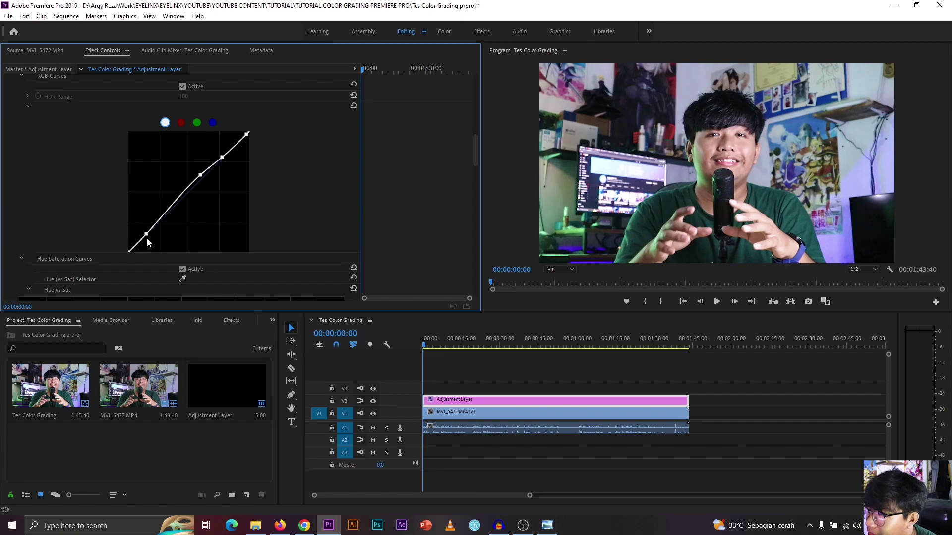
{"action": "left_click", "coordinate": [147, 234]}
{"action": "left_click_drag", "start_coordinate": [148, 233], "coordinate": [148, 239]}
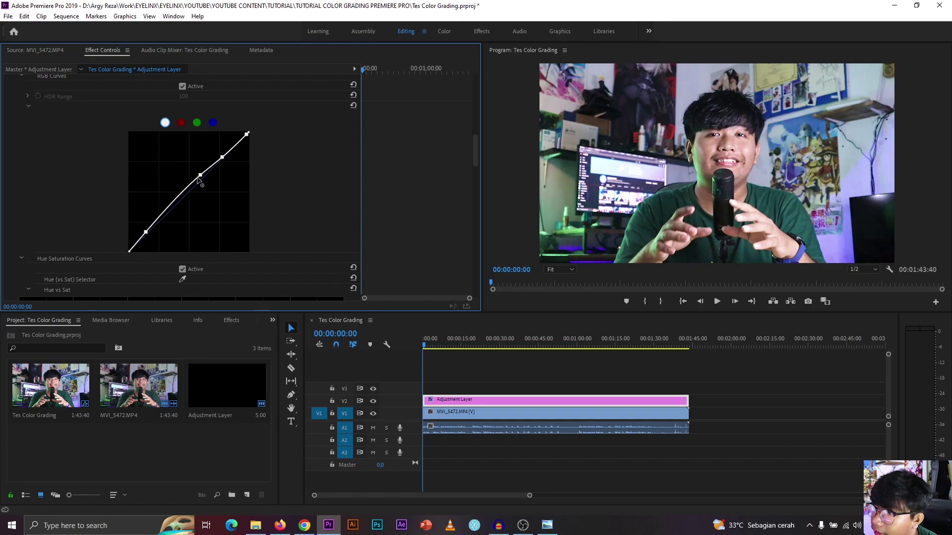
{"action": "left_click_drag", "start_coordinate": [200, 176], "coordinate": [194, 184]}
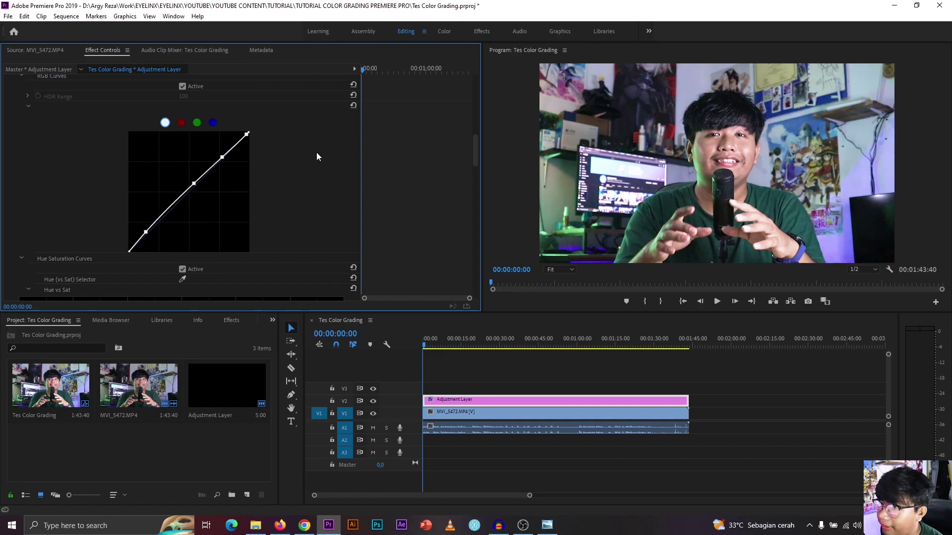
Step: Set the white balance Temperature to 3,0 in Basic Correction, keeping the Input LUT at None
{"action": "scroll", "coordinate": [98, 177], "scroll_direction": "up", "scroll_amount": 1}
{"action": "scroll", "coordinate": [328, 174], "scroll_direction": "down", "scroll_amount": 3}
{"action": "scroll", "coordinate": [328, 174], "scroll_direction": "up", "scroll_amount": 2}
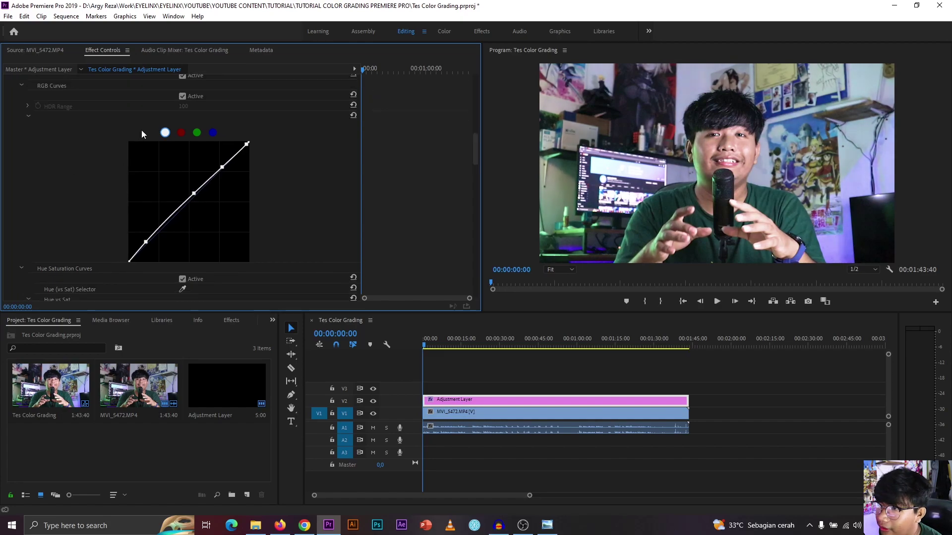
{"action": "scroll", "coordinate": [299, 218], "scroll_direction": "down", "scroll_amount": 1}
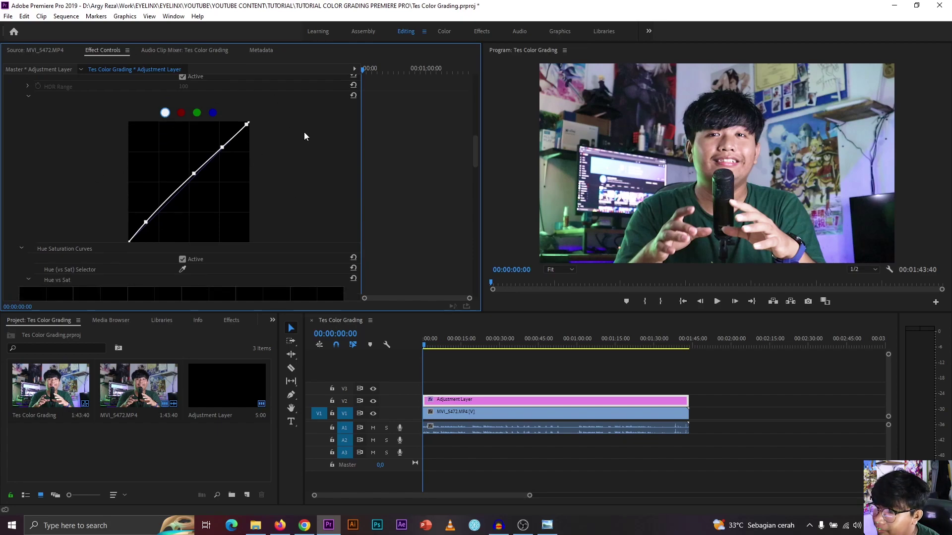
{"action": "scroll", "coordinate": [305, 153], "scroll_direction": "down", "scroll_amount": 5}
{"action": "scroll", "coordinate": [295, 196], "scroll_direction": "up", "scroll_amount": 7}
{"action": "scroll", "coordinate": [296, 195], "scroll_direction": "down", "scroll_amount": 6}
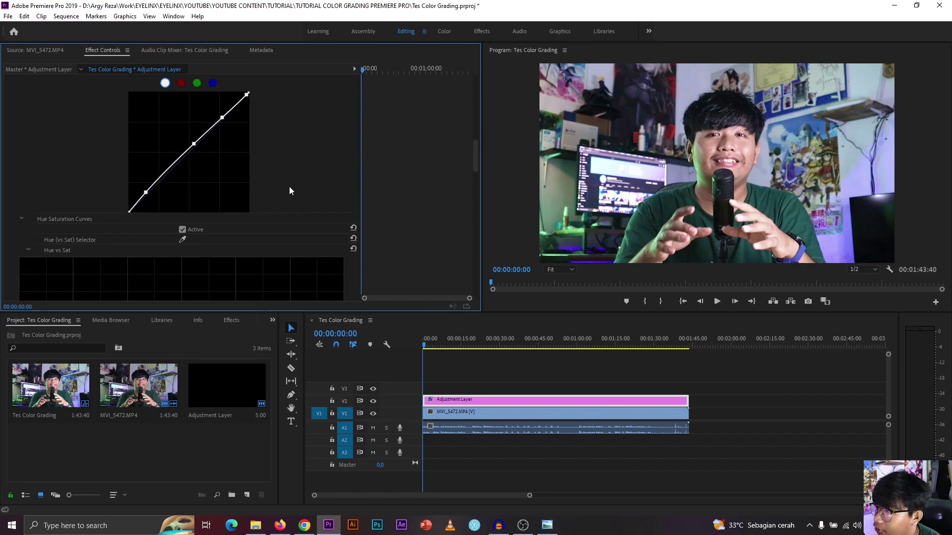
{"action": "scroll", "coordinate": [245, 249], "scroll_direction": "up", "scroll_amount": 20}
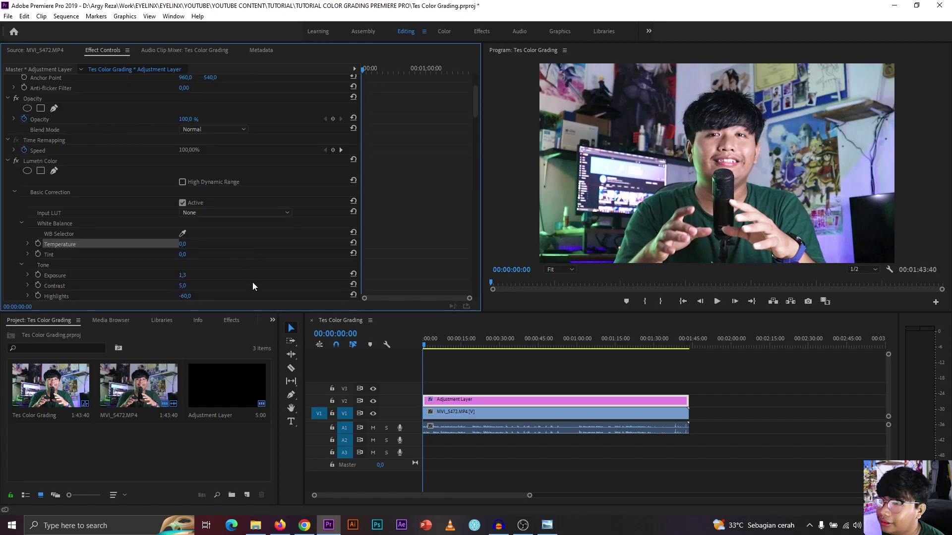
{"action": "scroll", "coordinate": [225, 264], "scroll_direction": "down", "scroll_amount": 1}
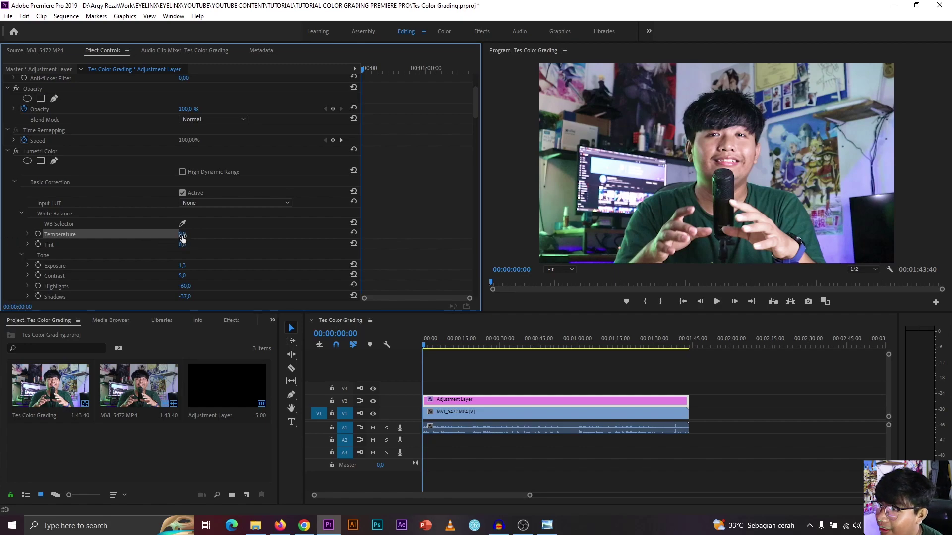
{"action": "left_click_drag", "start_coordinate": [183, 234], "coordinate": [213, 234]}
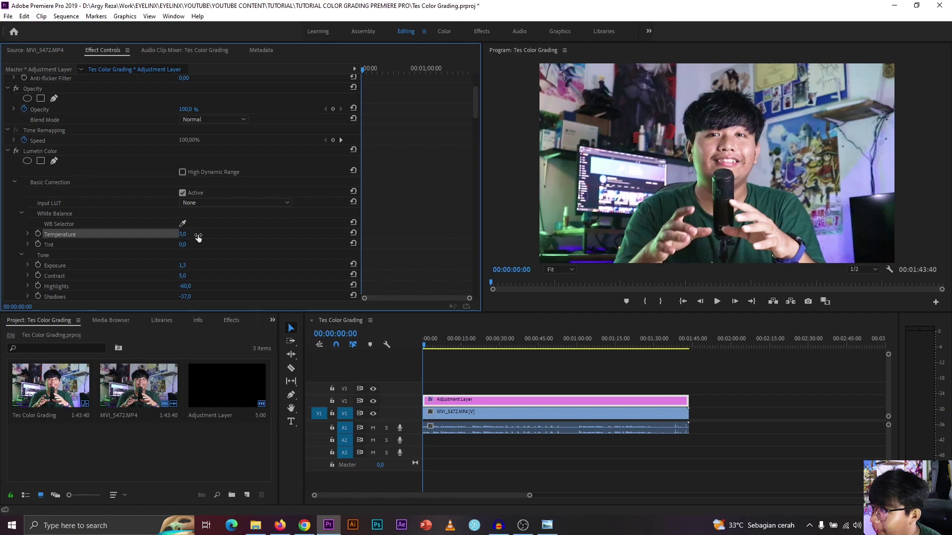
{"action": "scroll", "coordinate": [218, 248], "scroll_direction": "down", "scroll_amount": 2}
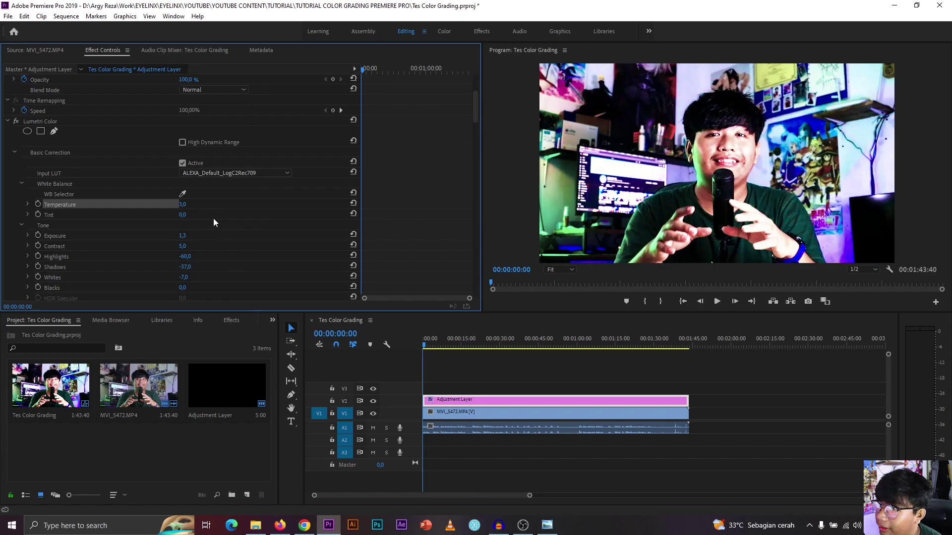
{"action": "key", "text": "ctrl+z"}
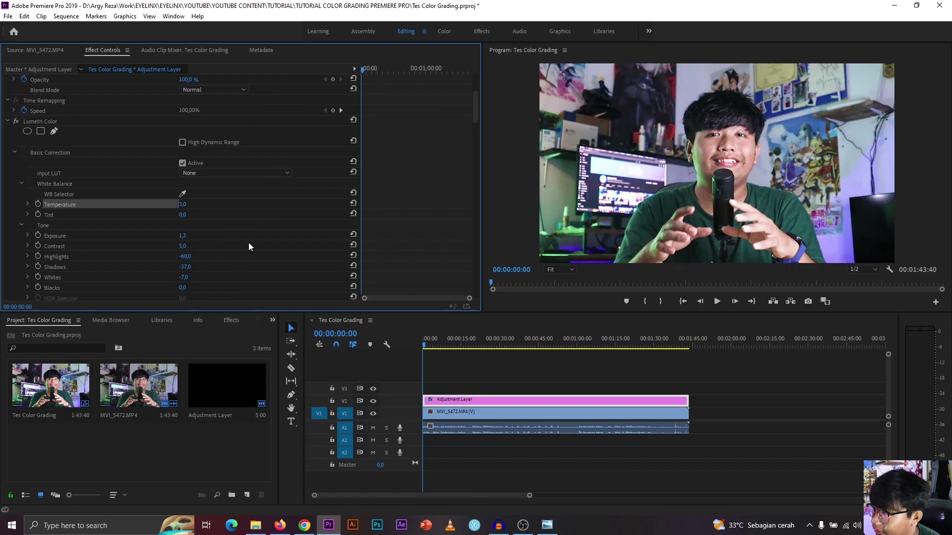
Step: Place another copy of MVI_5472.MP4 directly after the first clip on V1 and move the playhead to its start
{"action": "left_click_drag", "start_coordinate": [475, 106], "coordinate": [475, 80]}
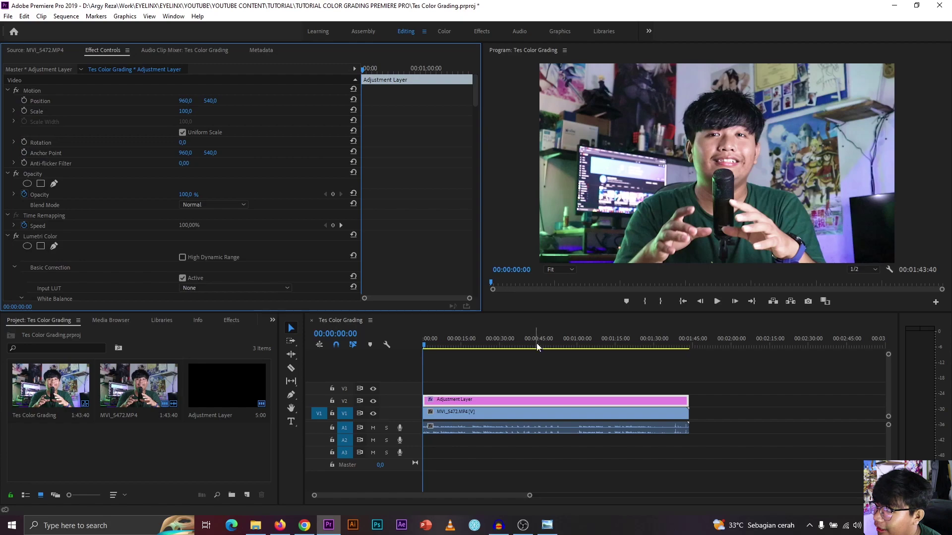
{"action": "left_click", "coordinate": [547, 369]}
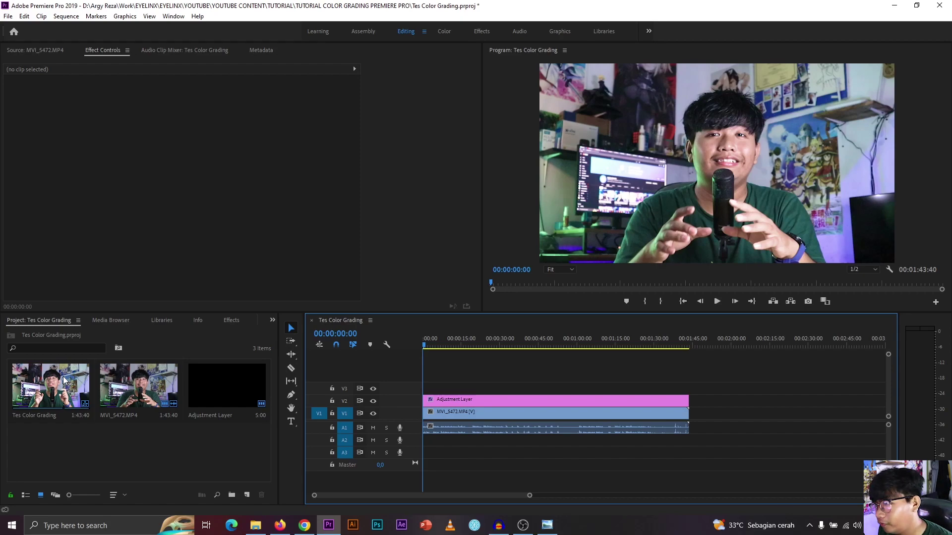
{"action": "left_click", "coordinate": [167, 475]}
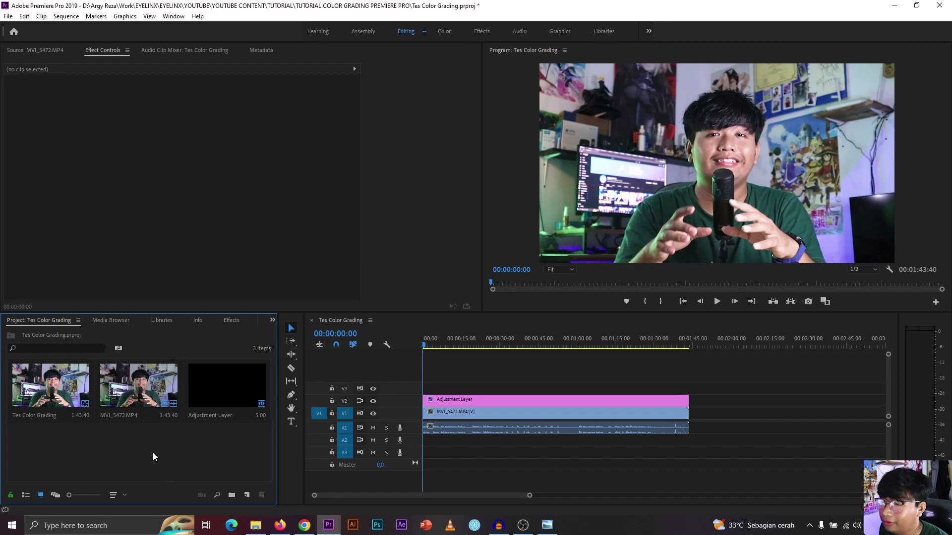
{"action": "left_click", "coordinate": [433, 344]}
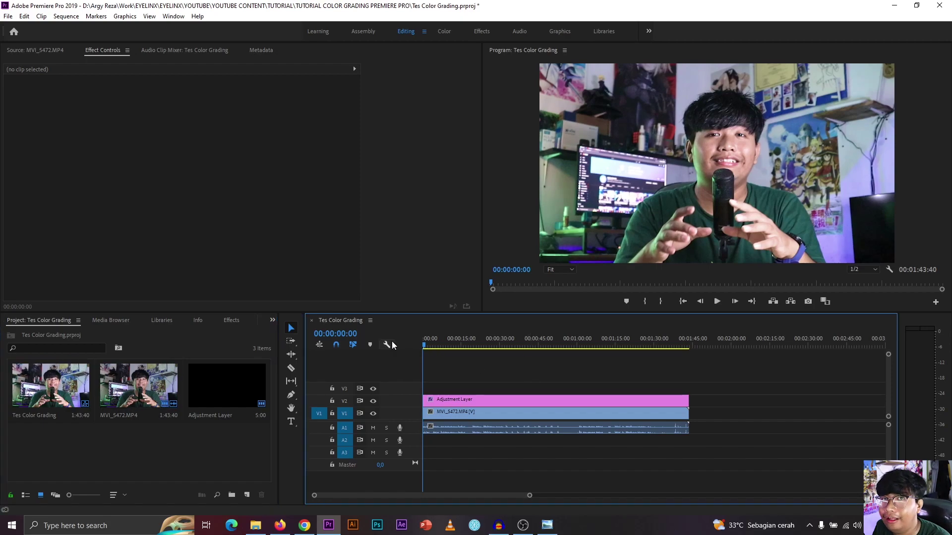
{"action": "left_click_drag", "start_coordinate": [138, 390], "coordinate": [706, 415]}
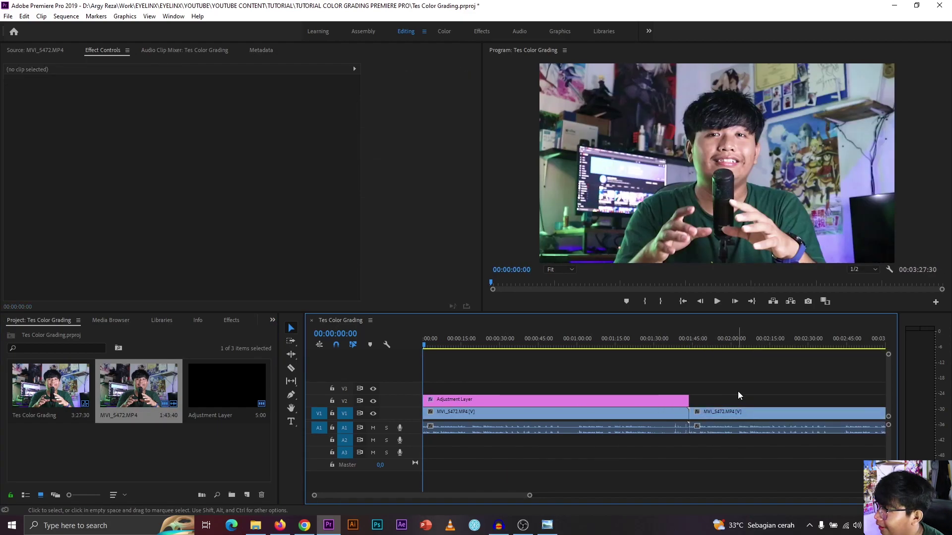
{"action": "key", "text": "shift+Down"}
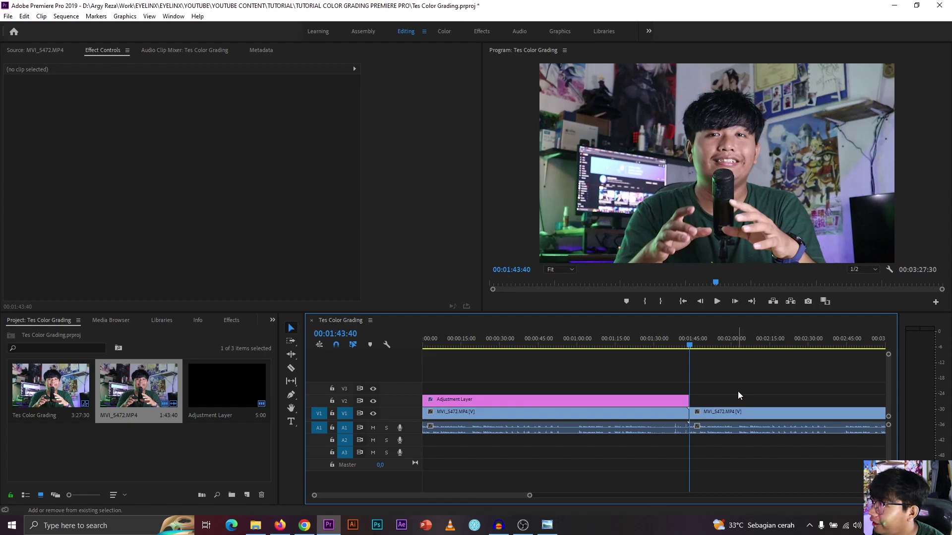